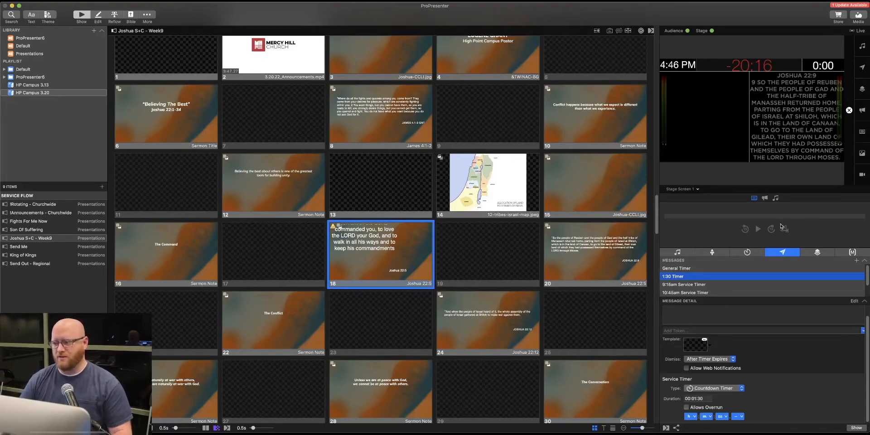
Open the stage controls and set Stage Screen 1 to the Service Host layout
click(711, 253)
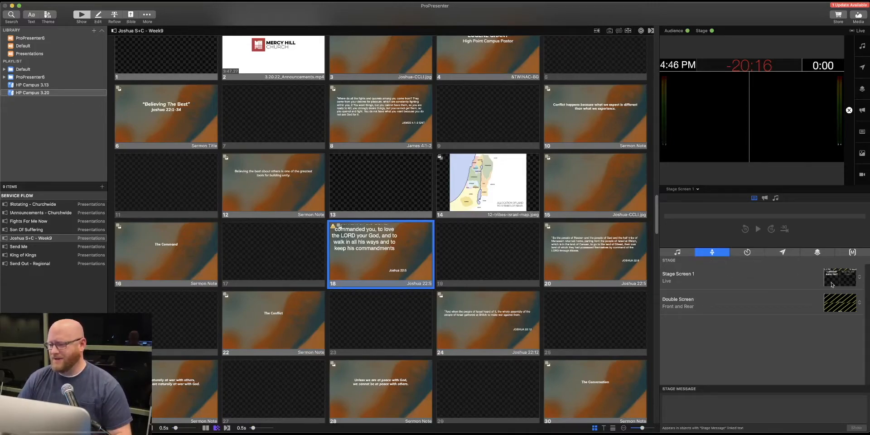
click(843, 305)
click(841, 307)
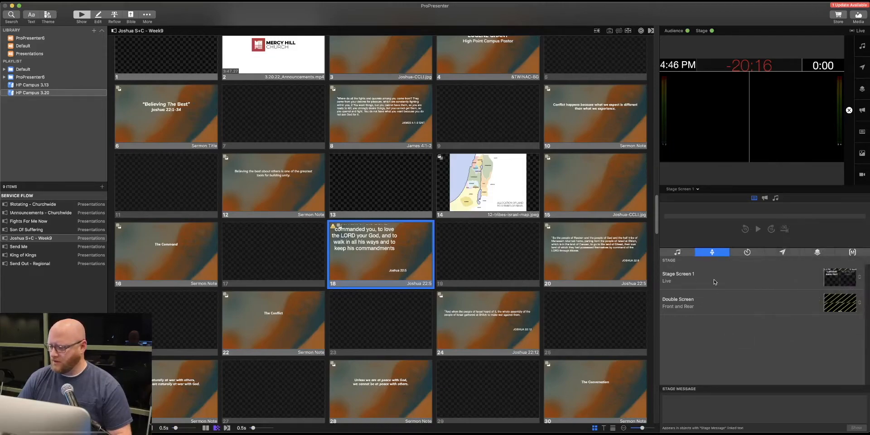
click(839, 284)
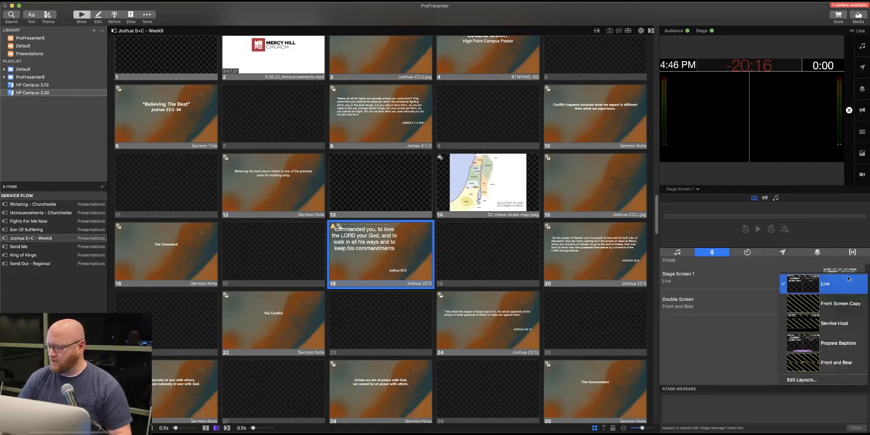
click(802, 327)
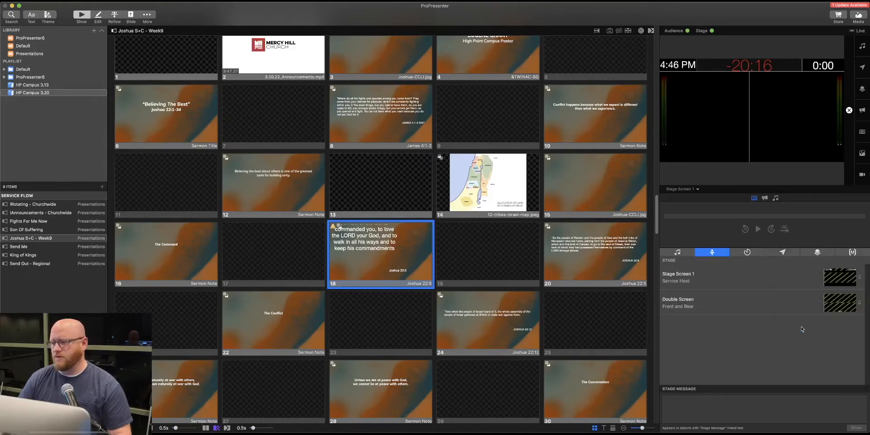
Show blank slide 13 of Joshua S+C - Week9, followed by the Ways to Give slide of Send Out - Regional
click(400, 188)
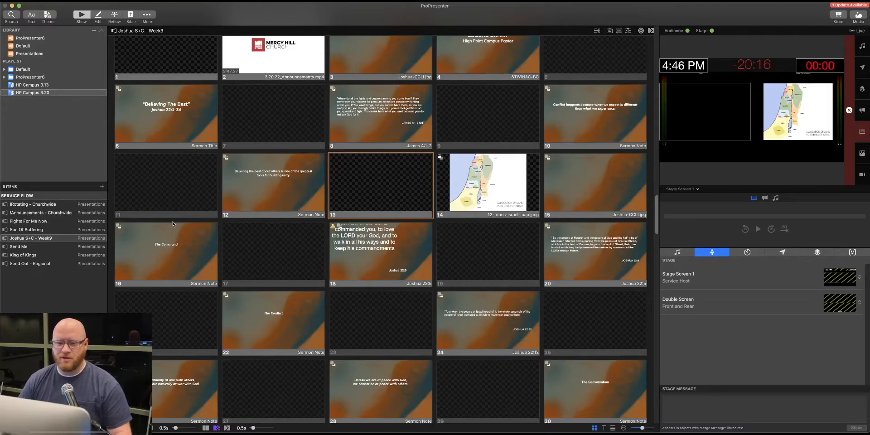
click(18, 264)
click(19, 265)
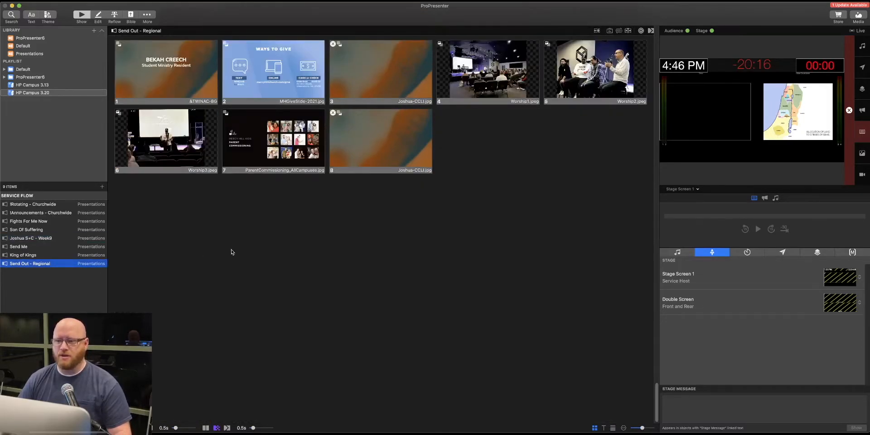
click(261, 81)
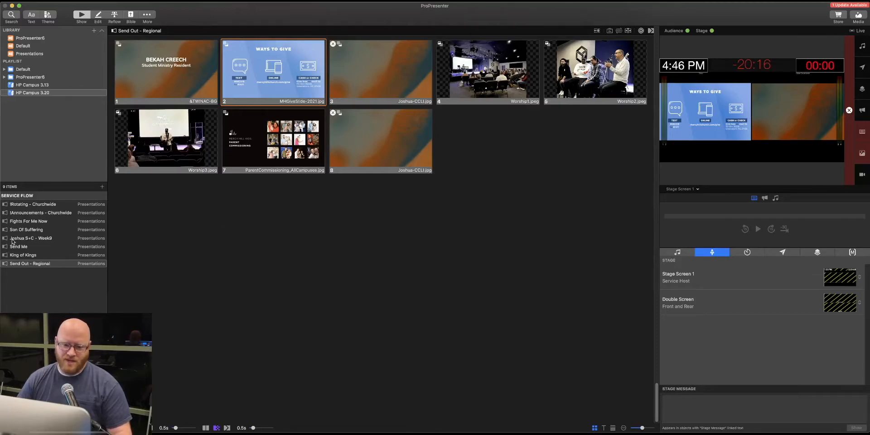
Show slide 7 of Son Of Suffering and set Stage Screen 1 to the Live layout
click(21, 223)
click(23, 229)
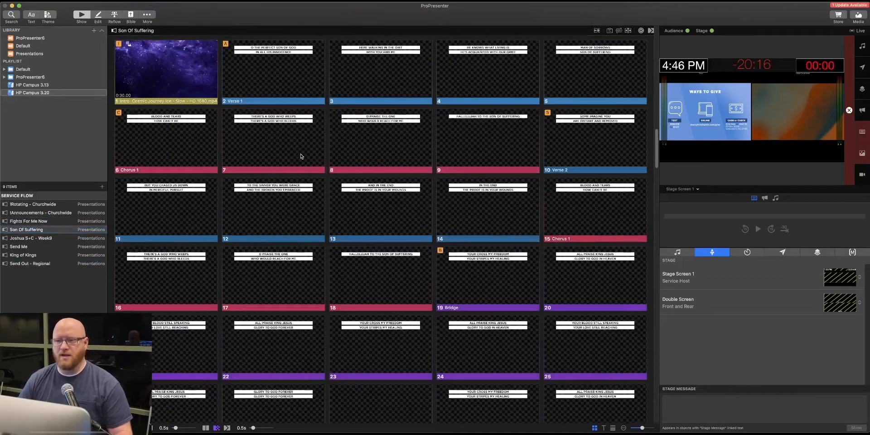
click(301, 153)
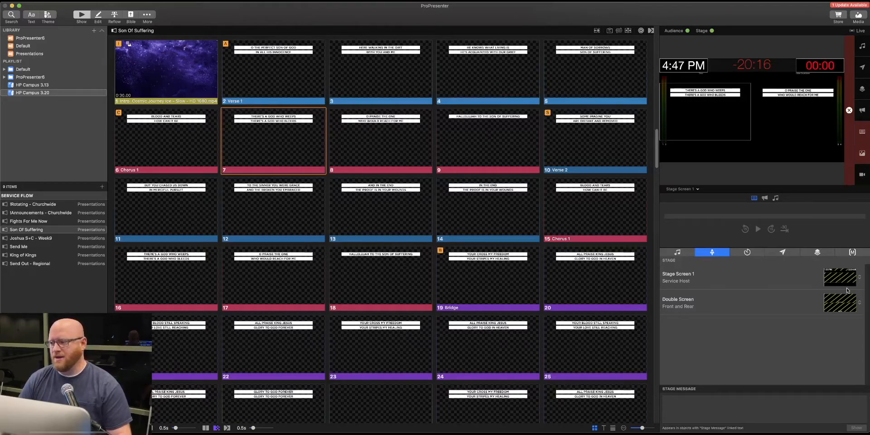
click(860, 278)
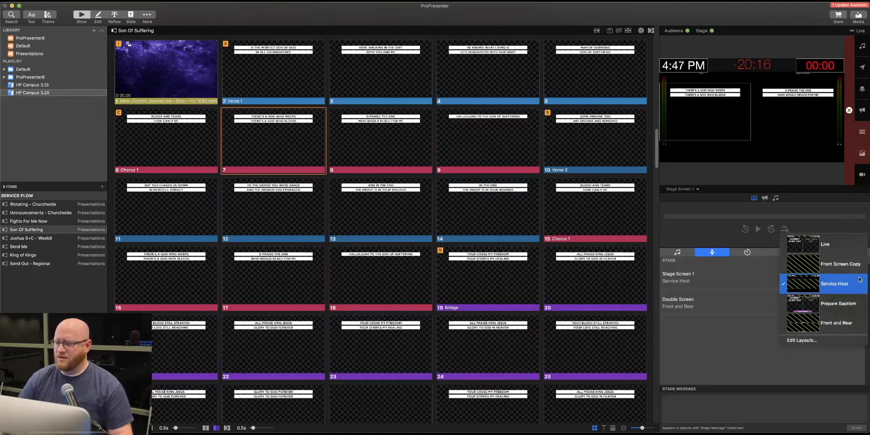
click(811, 252)
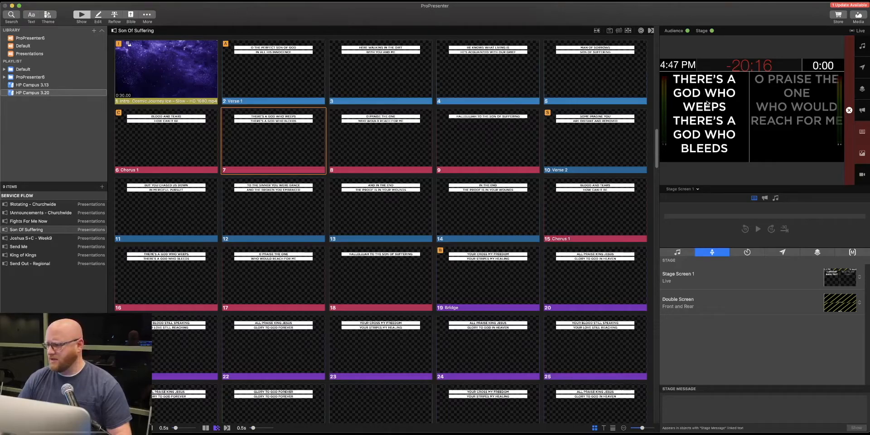
Preview audience Screen 1 and clear the Ways to Give media from behind the lyrics
click(695, 189)
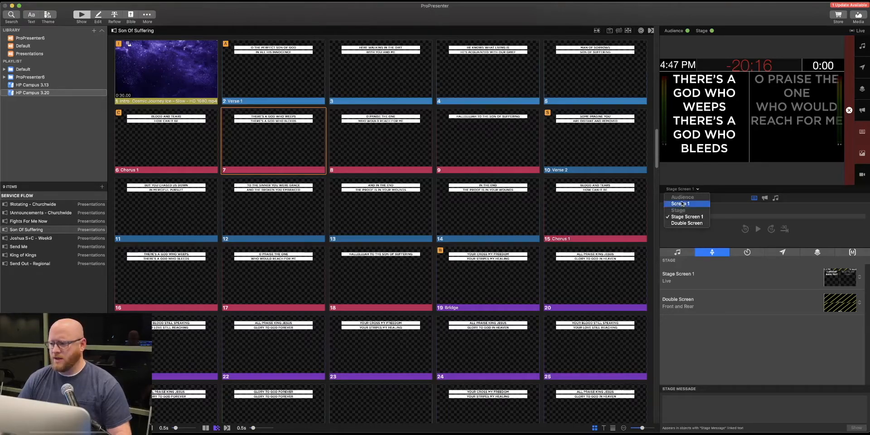
click(682, 204)
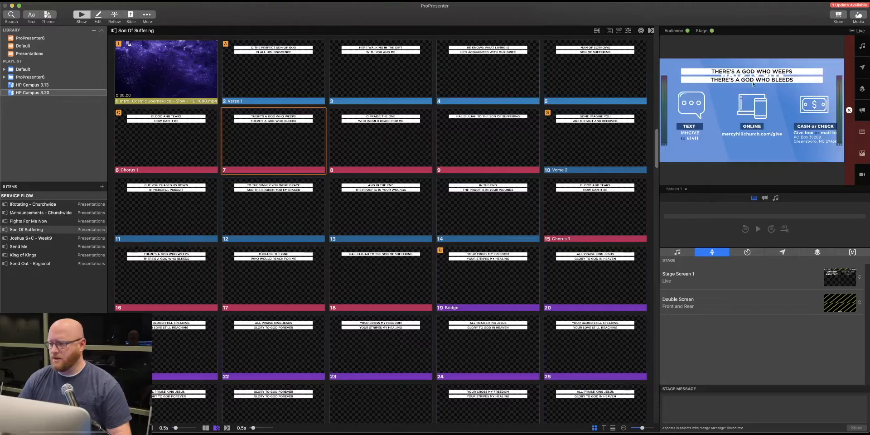
click(862, 154)
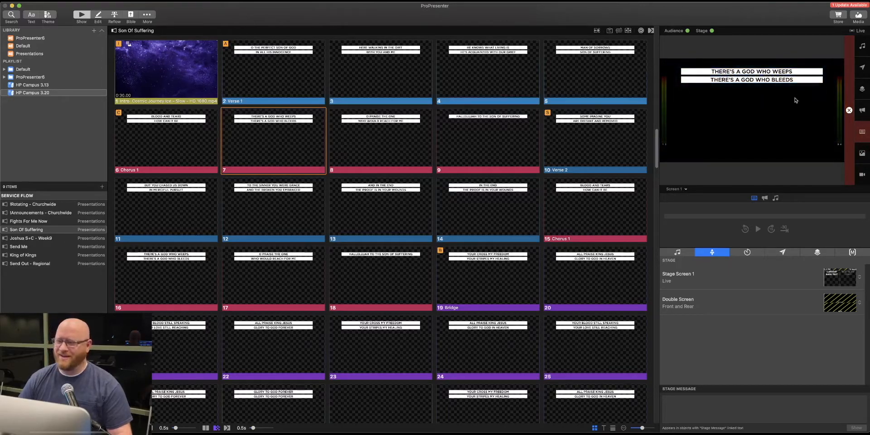
Preview Stage Screen 1 again and advance through slides 8, 9 and 10 of Son Of Suffering
click(679, 189)
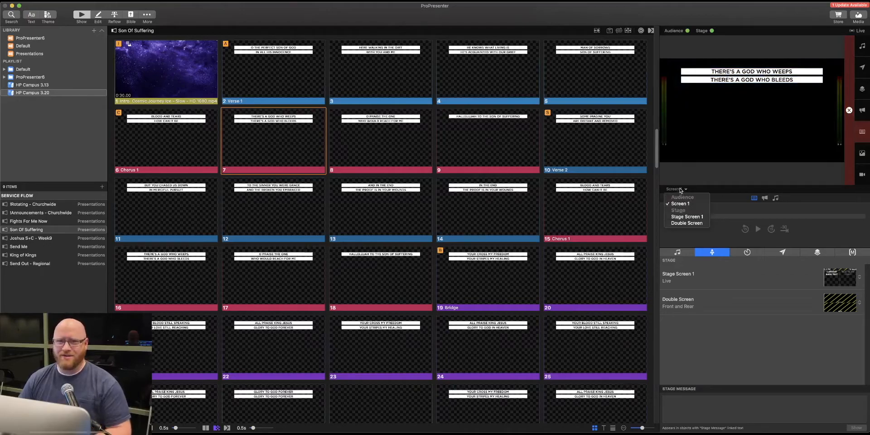
click(679, 216)
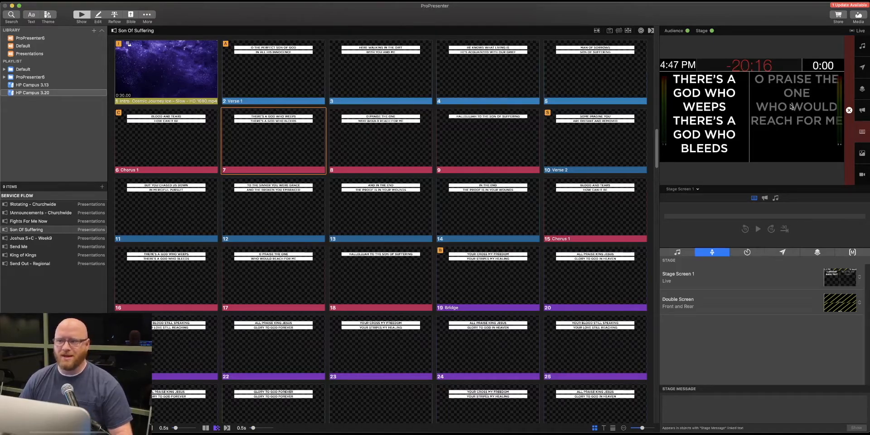
click(380, 130)
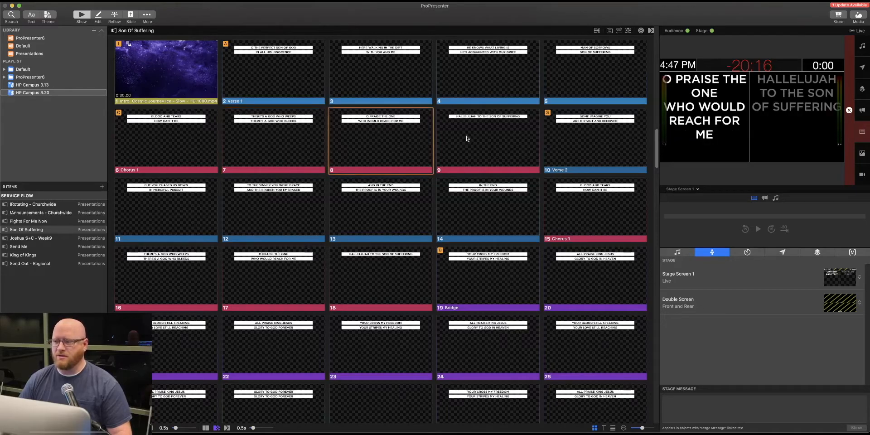
click(469, 138)
click(571, 146)
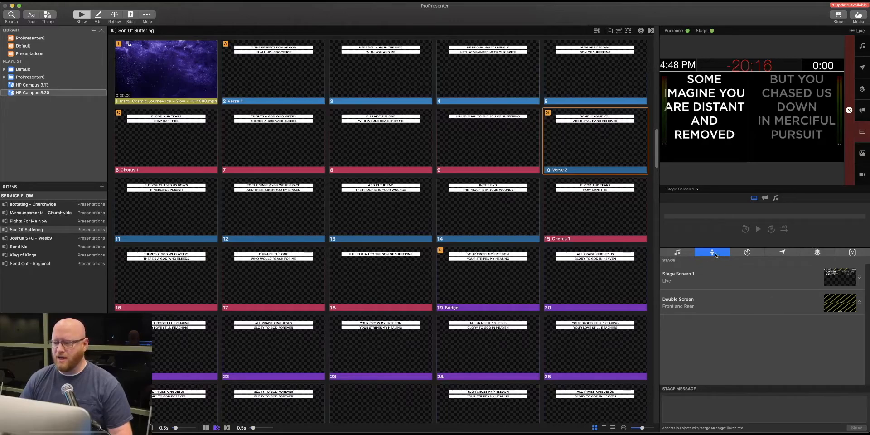
Switch Stage Screen 1 to the Service Host layout and back to Live
click(860, 277)
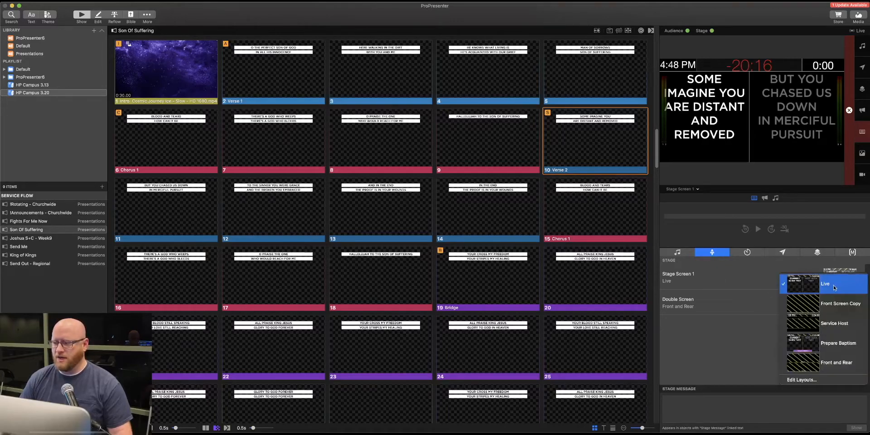
click(742, 279)
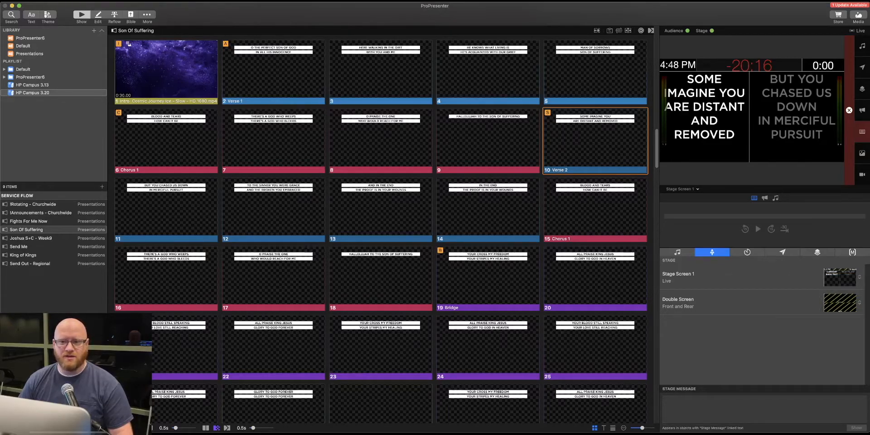
click(96, 0)
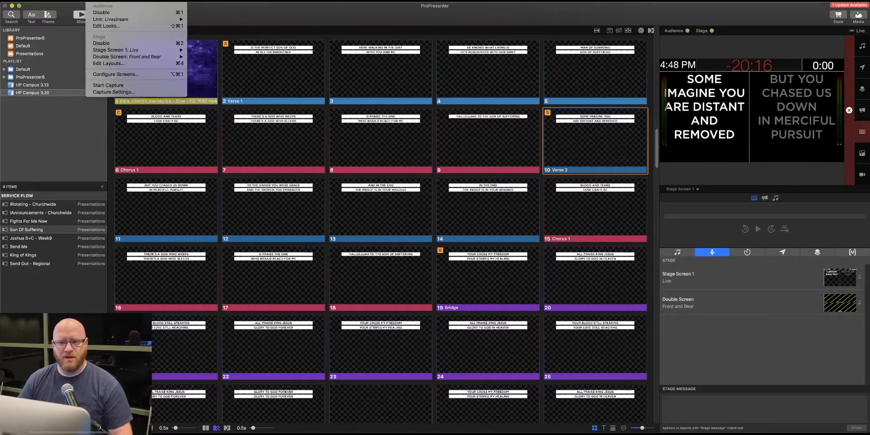
mouse_move(103, 51)
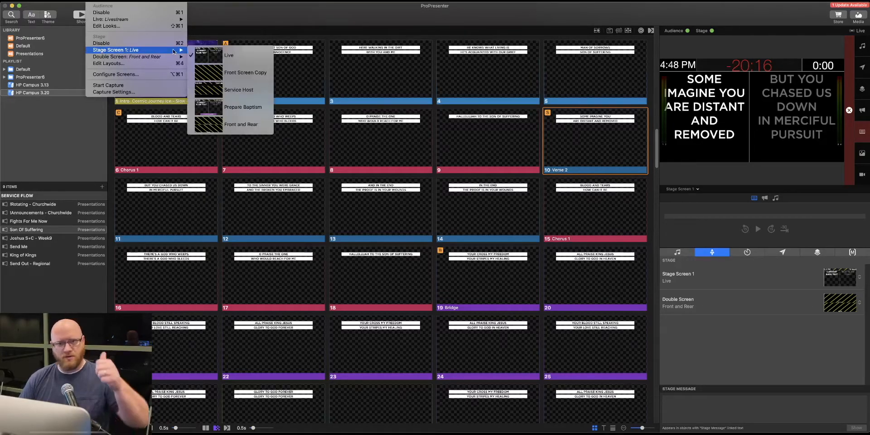
click(216, 91)
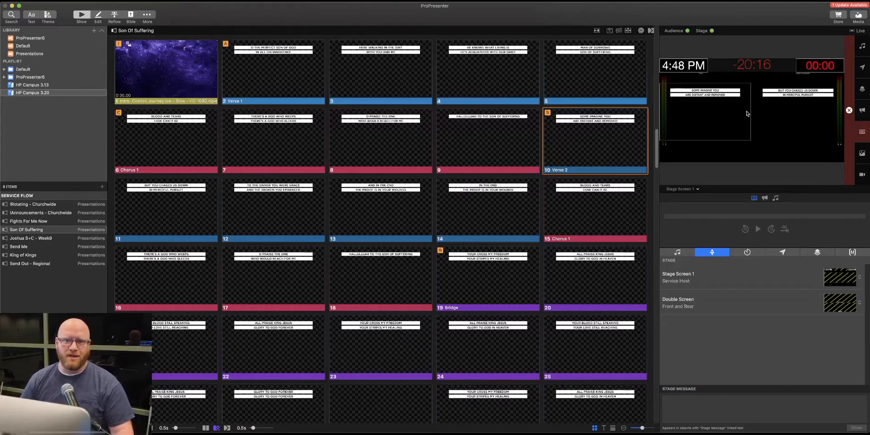
click(108, 0)
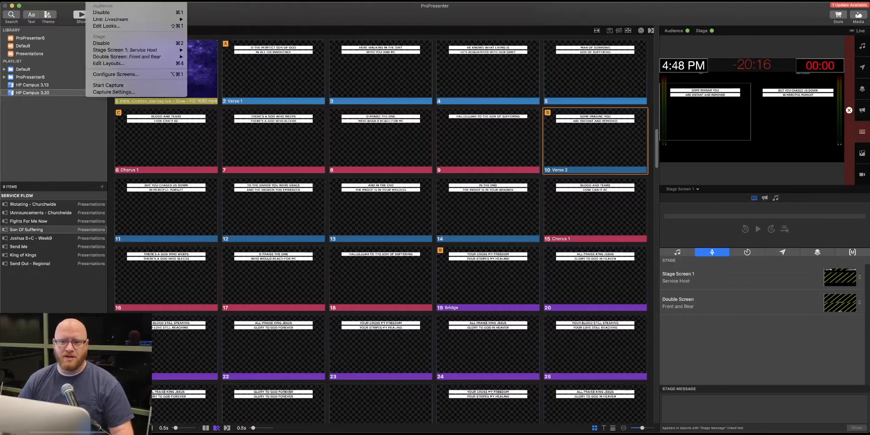
mouse_move(151, 52)
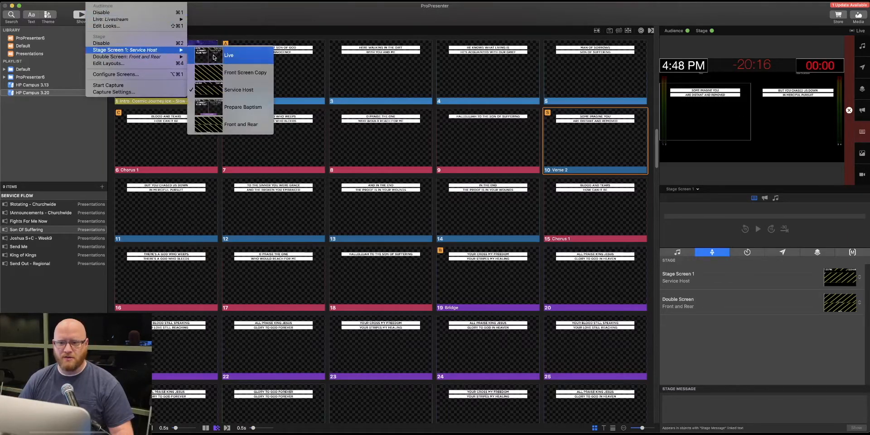
click(228, 54)
Open the stage layout editor and examine the Front Screen Copy, Service Host, Prepare Baptism, Front and Rear, and Live layouts
click(109, 0)
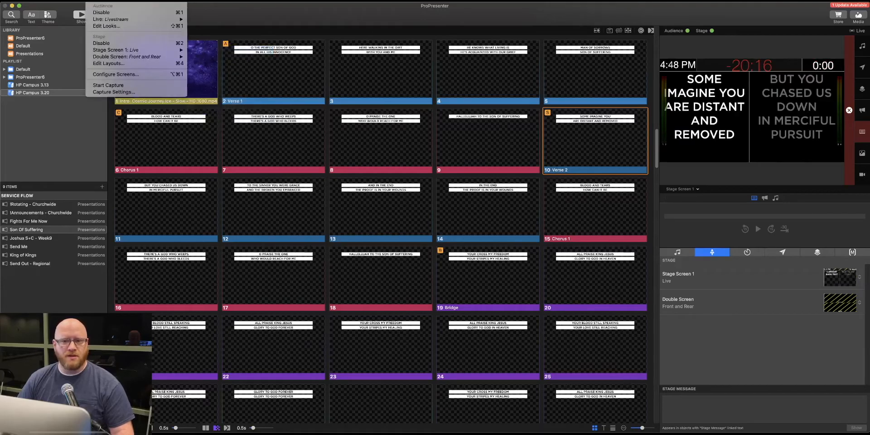
click(119, 65)
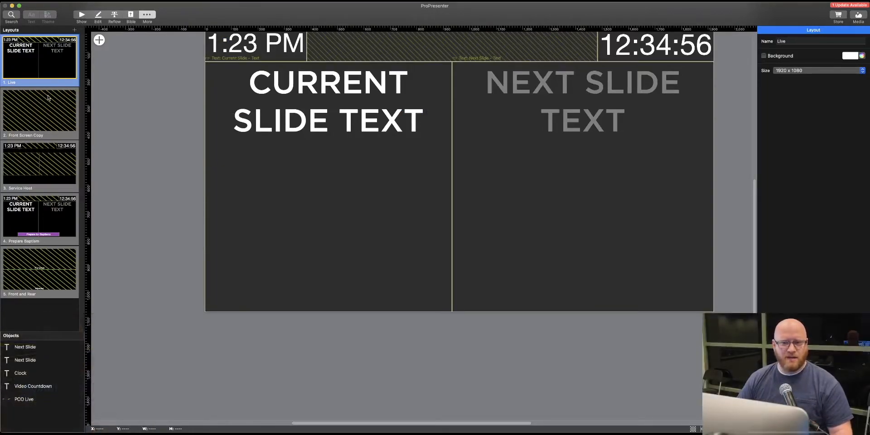
click(52, 110)
click(43, 177)
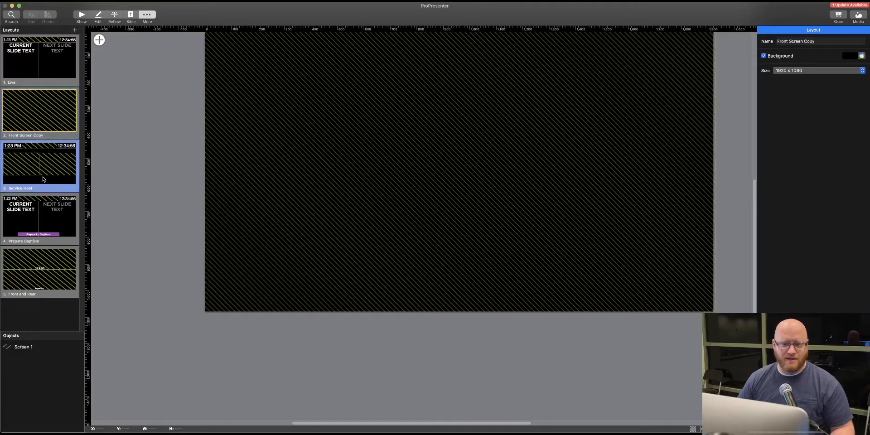
click(46, 222)
click(45, 261)
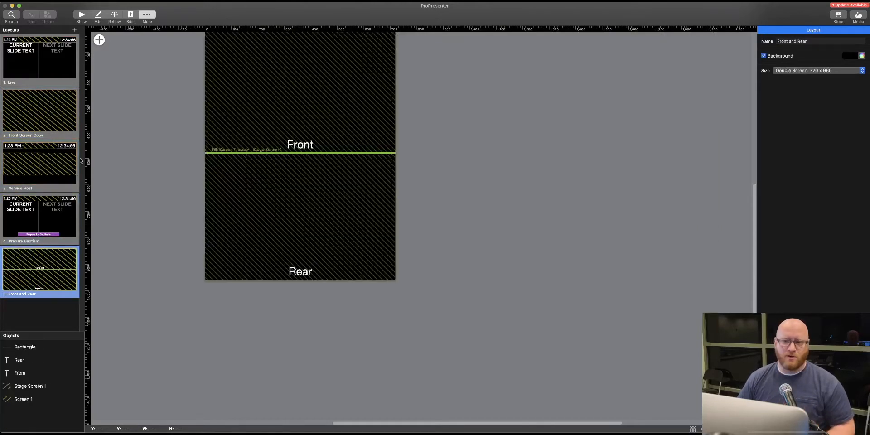
click(65, 44)
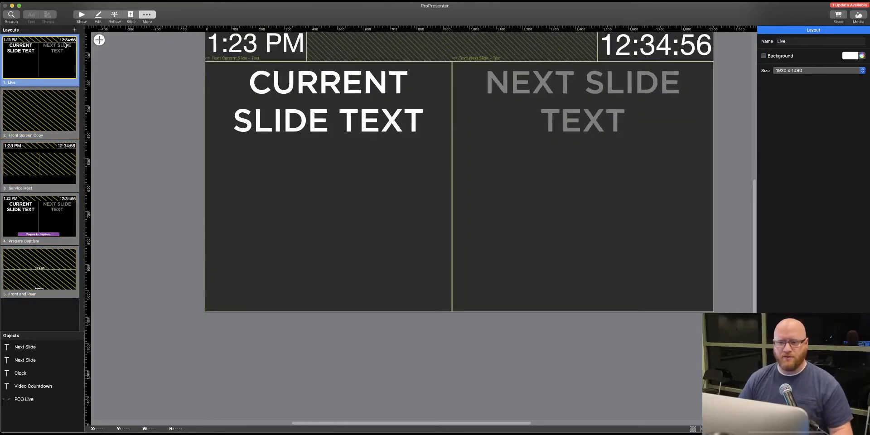
scroll(143, 114, up, 3)
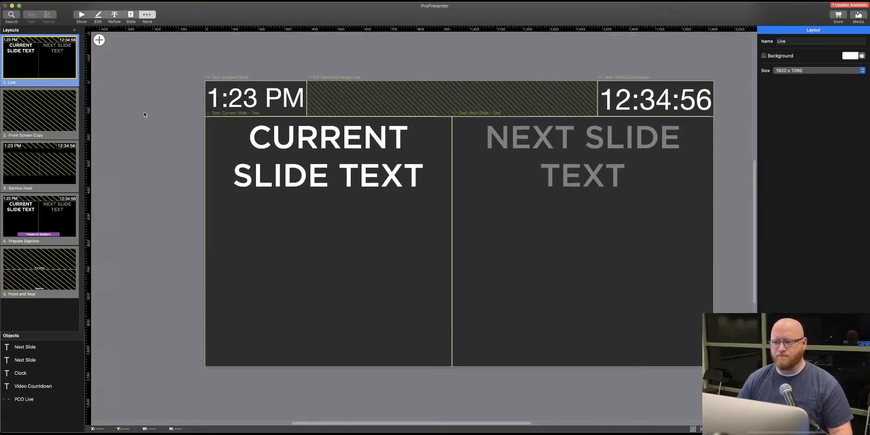
scroll(147, 114, down, 1)
scroll(147, 114, down, 1)
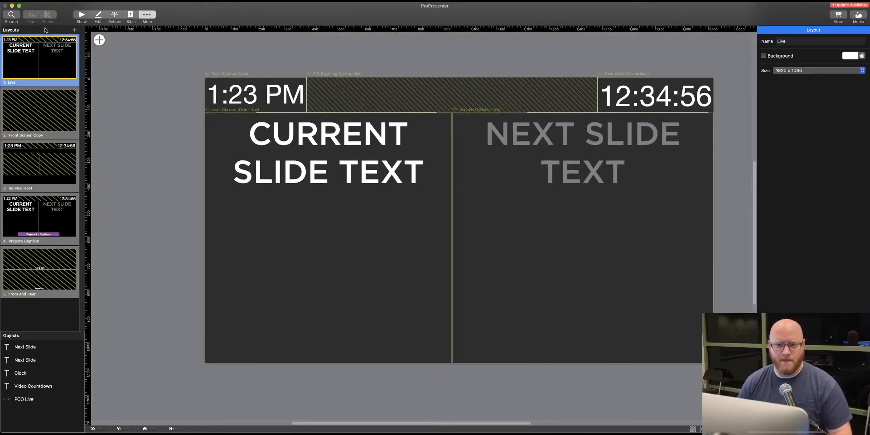
Create a new stage layout from the Blank template and rename it Example
click(74, 30)
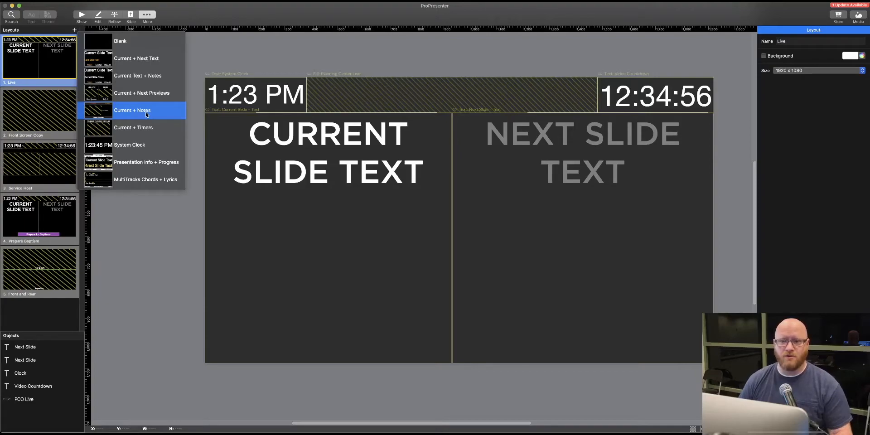
click(108, 42)
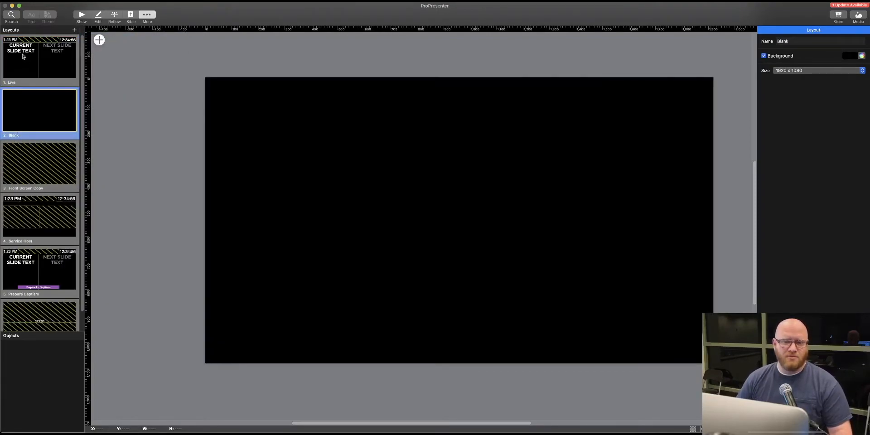
double_click(18, 136)
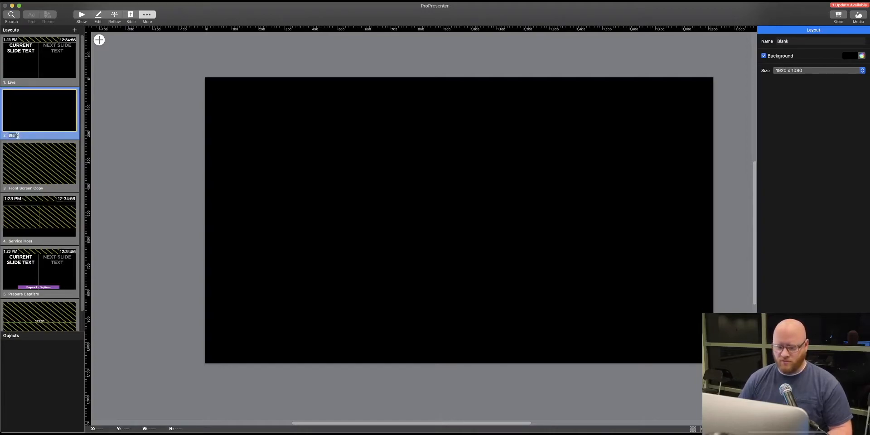
text(Example)
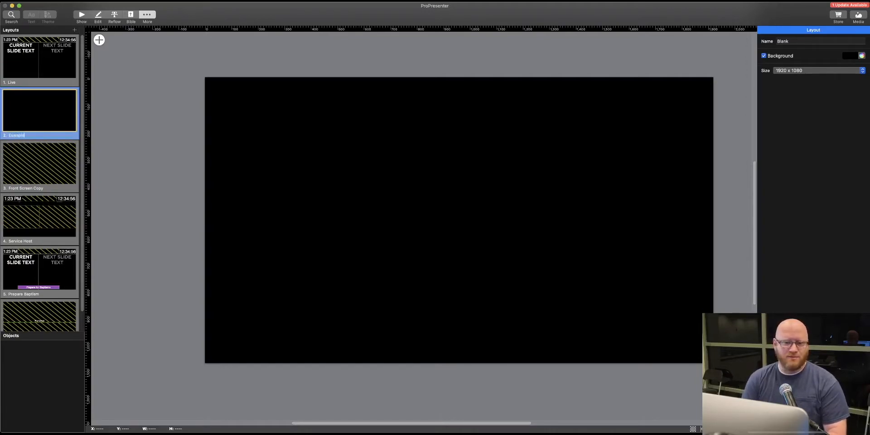
key(Return)
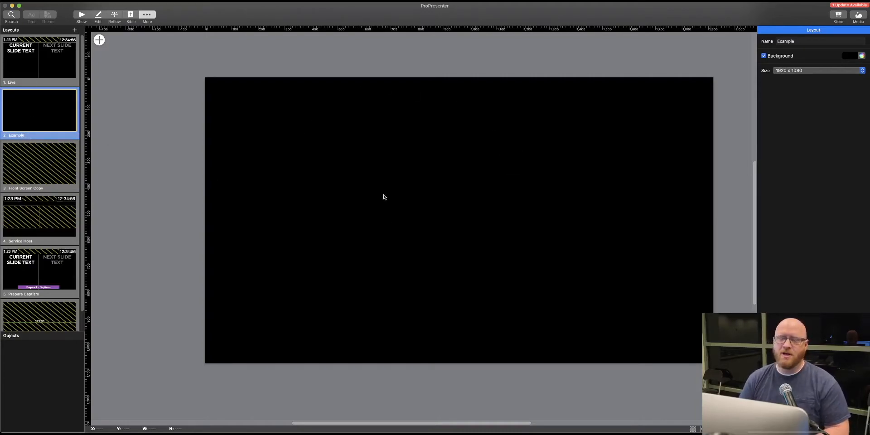
Add a Current Slide text object and size it to about 960 x 869 in the layout's lower-left area
scroll(287, 161, down, 1)
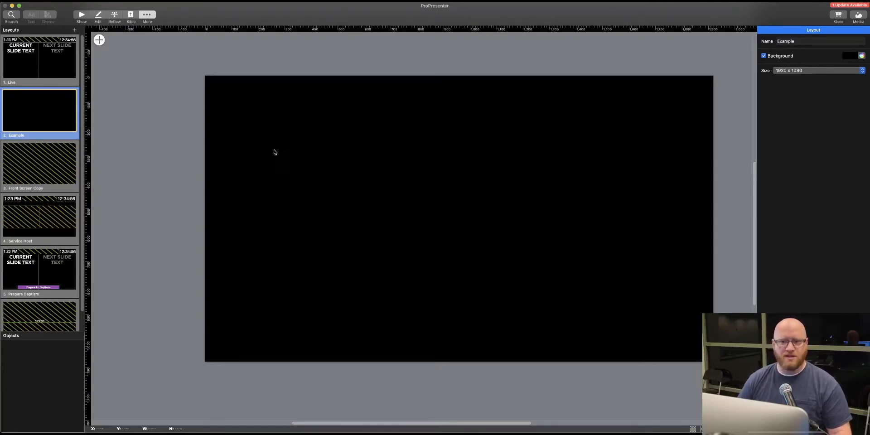
click(100, 40)
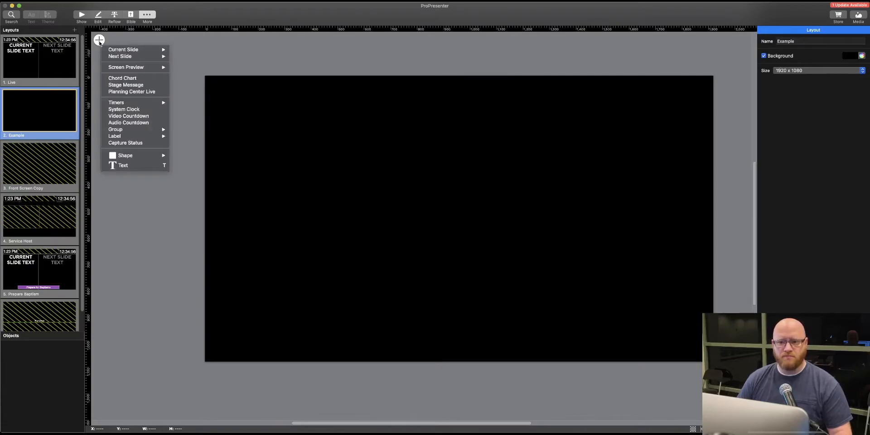
mouse_move(140, 68)
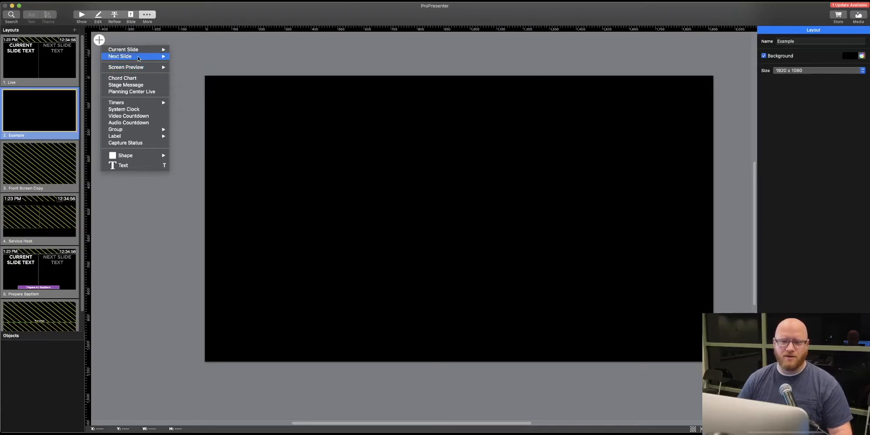
mouse_move(139, 51)
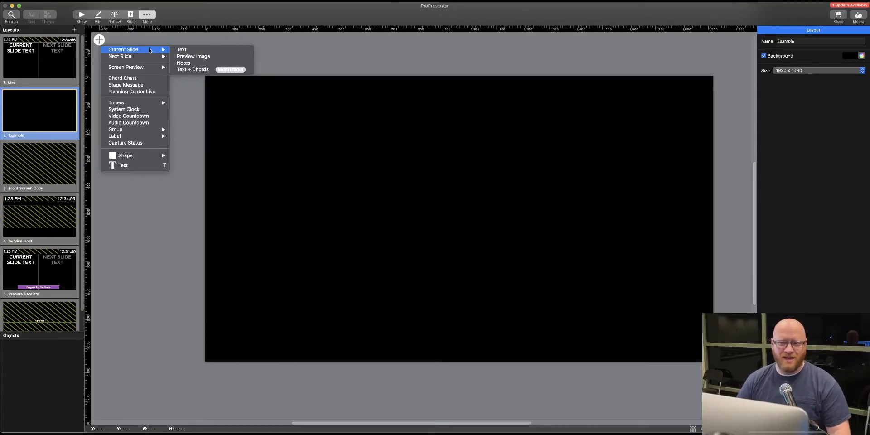
click(184, 52)
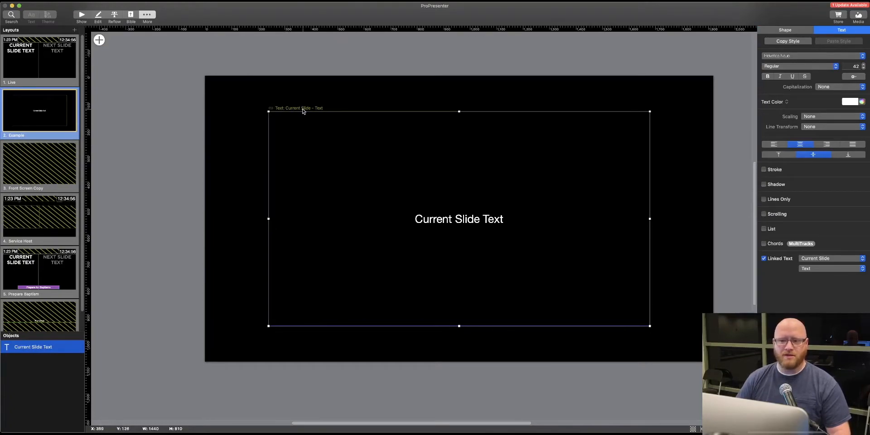
drag(649, 112, 518, 145)
drag(434, 202, 383, 237)
drag(466, 174, 458, 133)
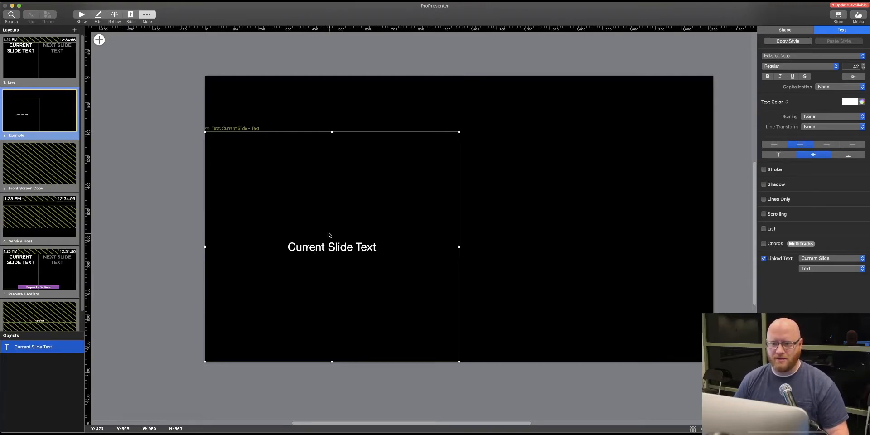
Add a Next Slide text object and fit it at about 960 x 869 beside the current slide text, filling the layout's lower-right area
click(99, 40)
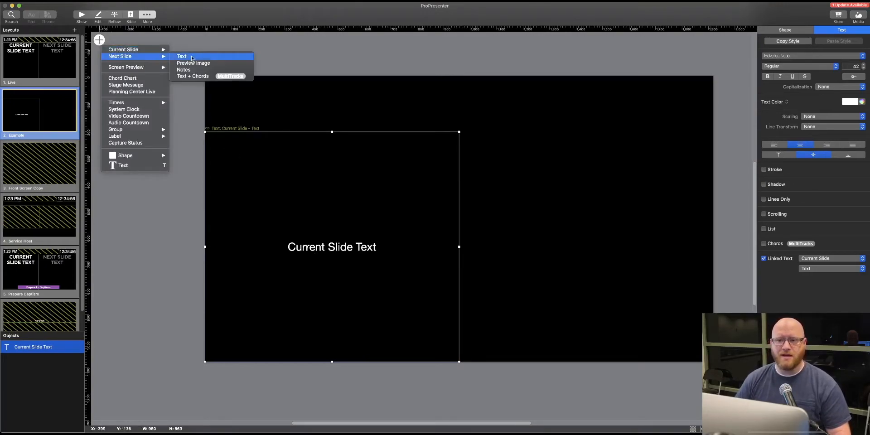
click(189, 56)
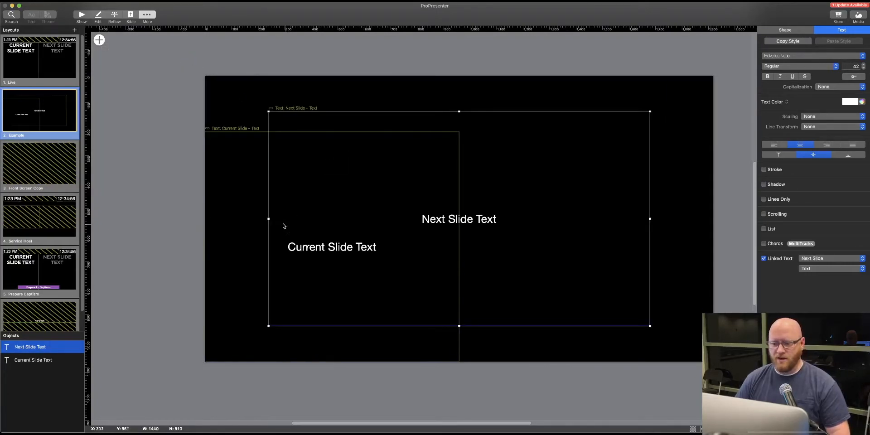
drag(269, 218, 359, 218)
mouse_move(561, 260)
mouse_down()
mouse_move(590, 282)
mouse_move(584, 268)
mouse_move(566, 266)
mouse_up()
drag(422, 147, 463, 153)
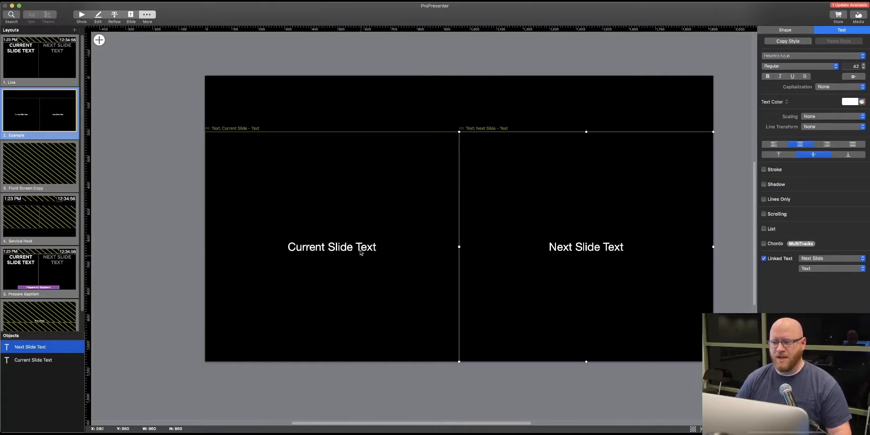
Set the Next Slide text color to light gray and its font size to 60
click(323, 248)
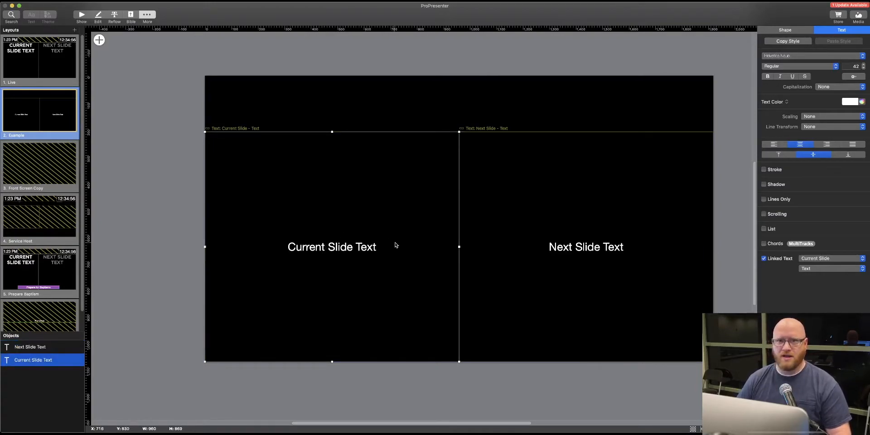
click(589, 261)
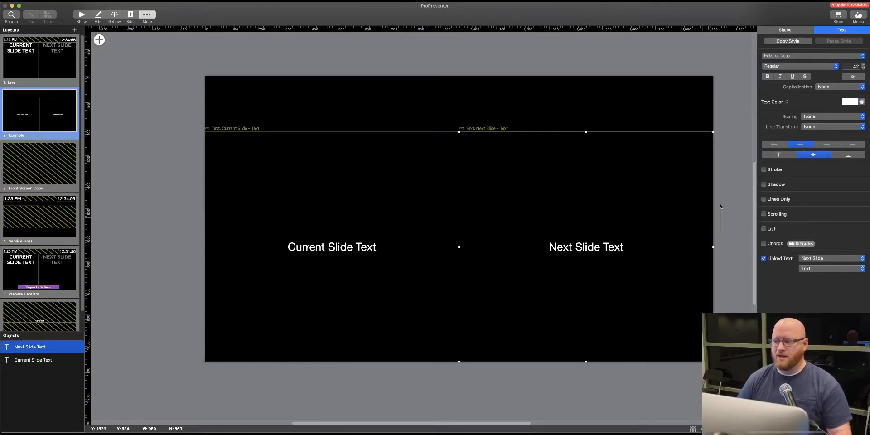
click(853, 102)
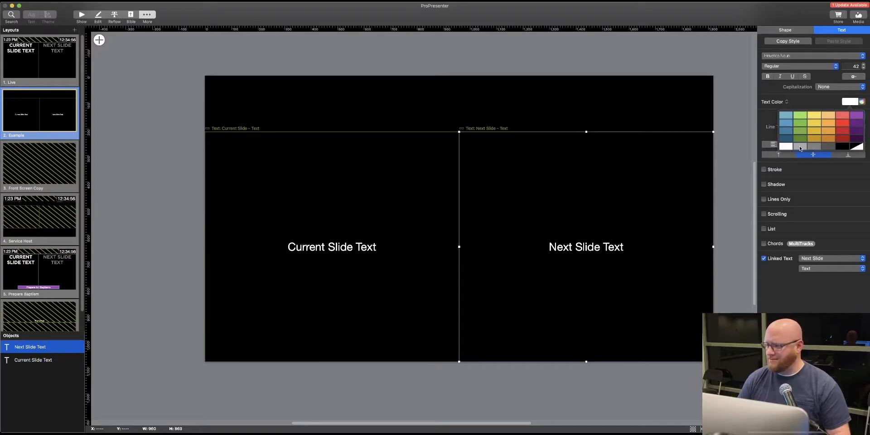
click(801, 146)
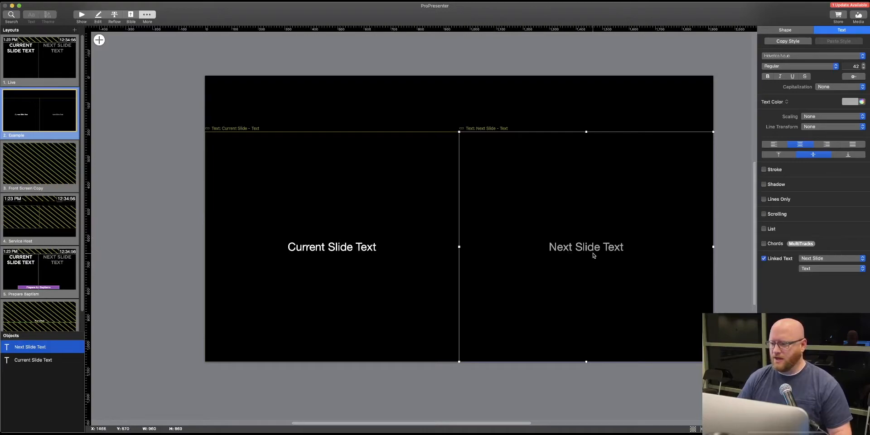
double_click(856, 67)
text(60)
key(Return)
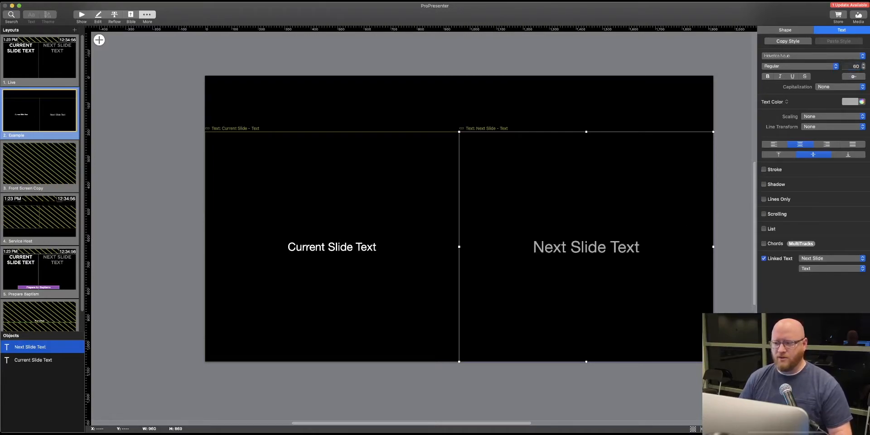
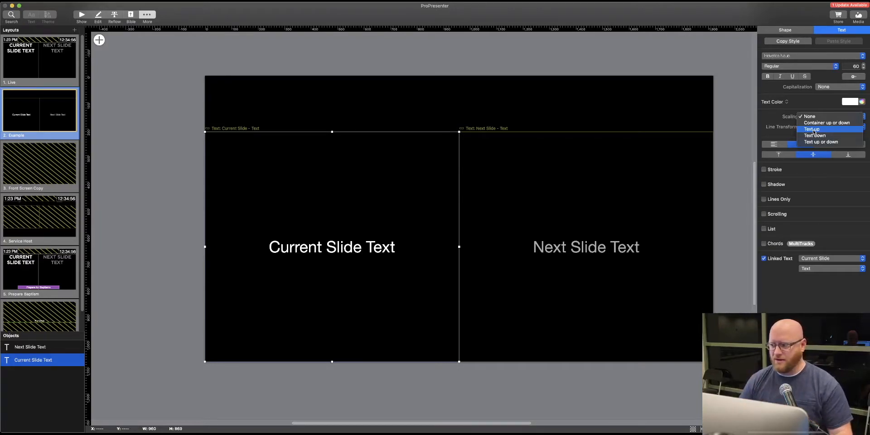
Set the Current Slide text scaling to Text up
click(813, 130)
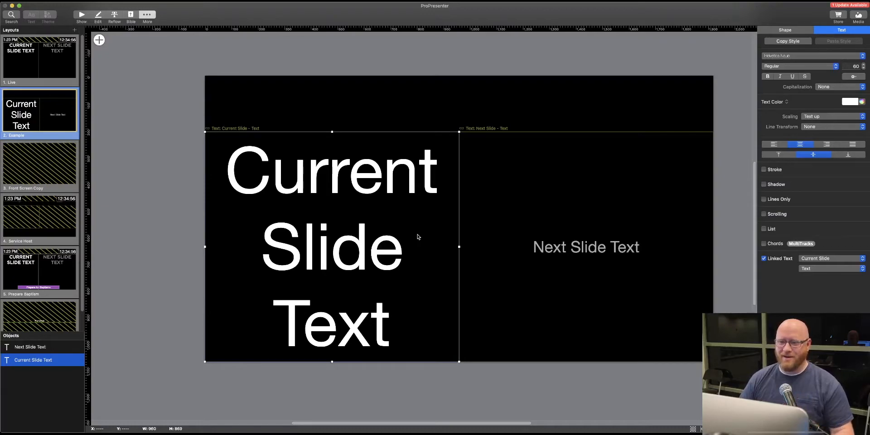
click(181, 100)
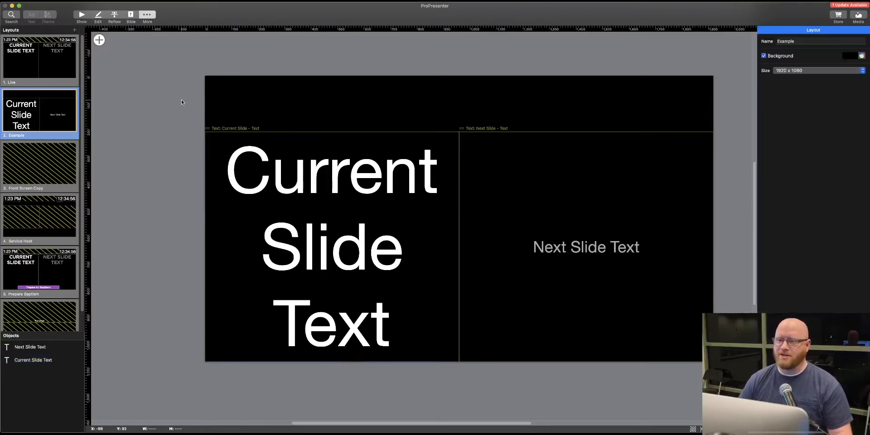
Add a Planning Center Live object and size it to about 783 x 211, centered along the layout's top edge
click(99, 40)
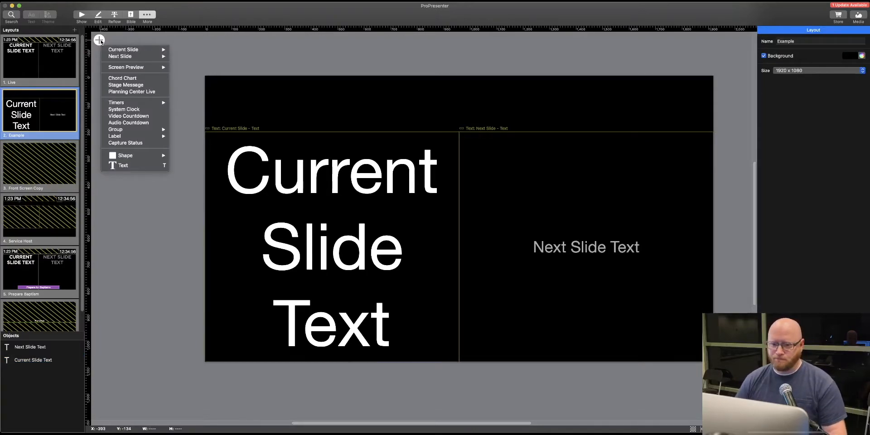
click(126, 93)
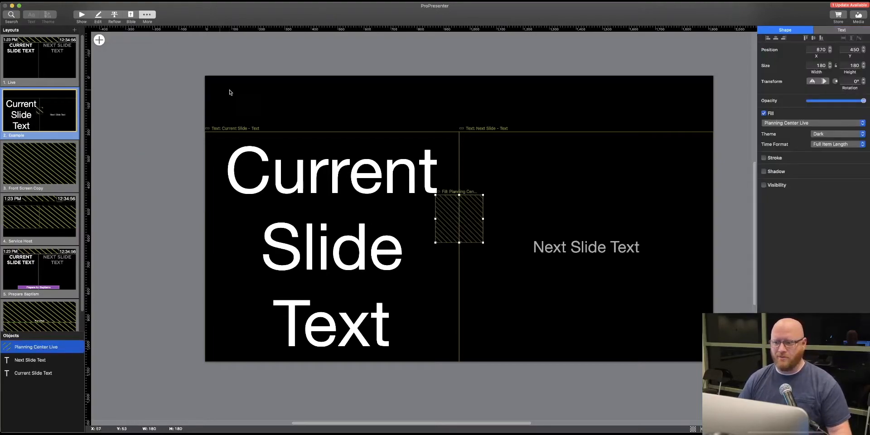
drag(448, 218, 355, 105)
drag(459, 122, 459, 131)
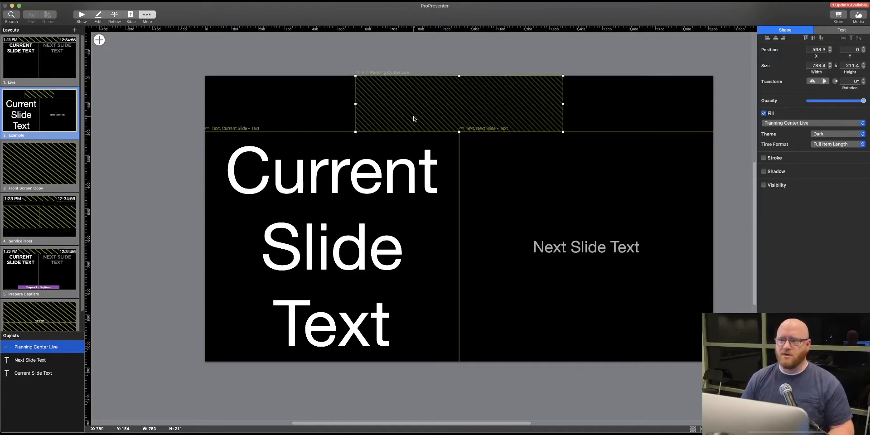
click(268, 63)
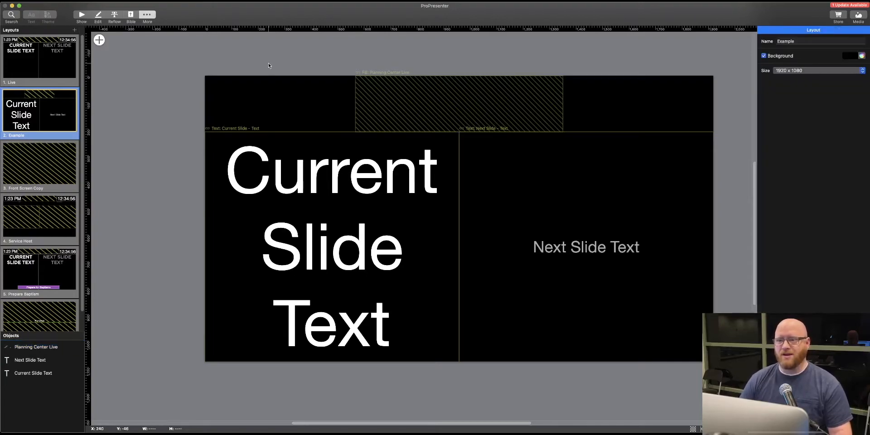
Add a System Clock and fit it at about 568 x 211 into the layout's top-left corner beside Planning Center Live
click(99, 40)
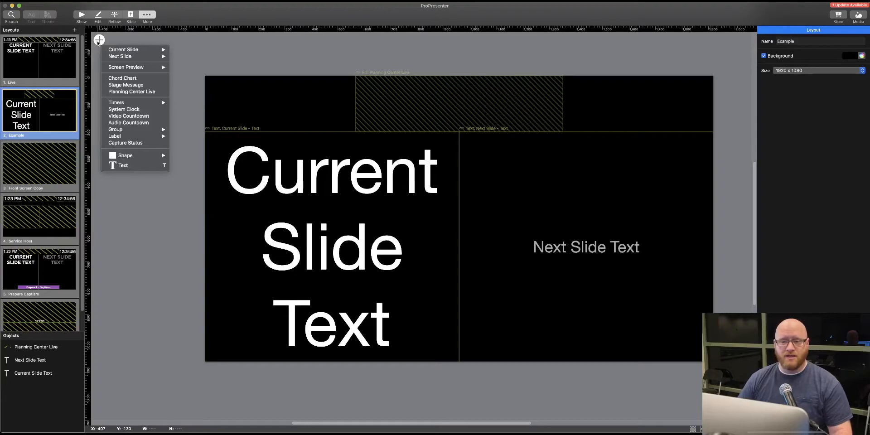
click(138, 111)
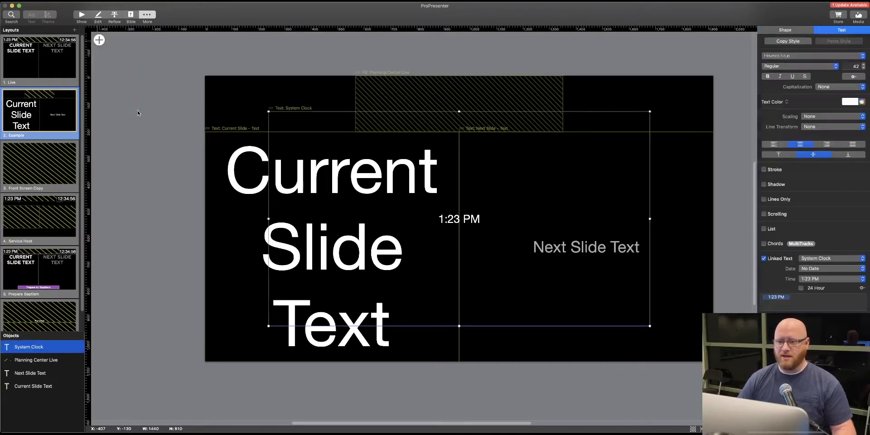
drag(650, 325, 458, 152)
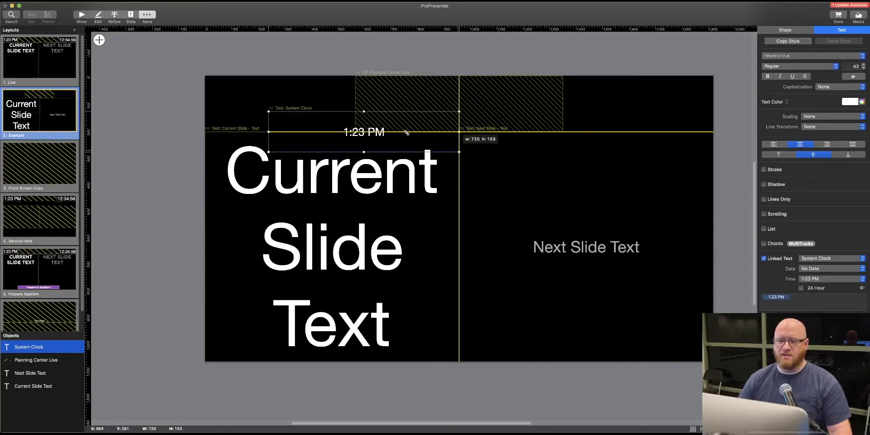
drag(357, 137, 333, 107)
drag(393, 117, 354, 131)
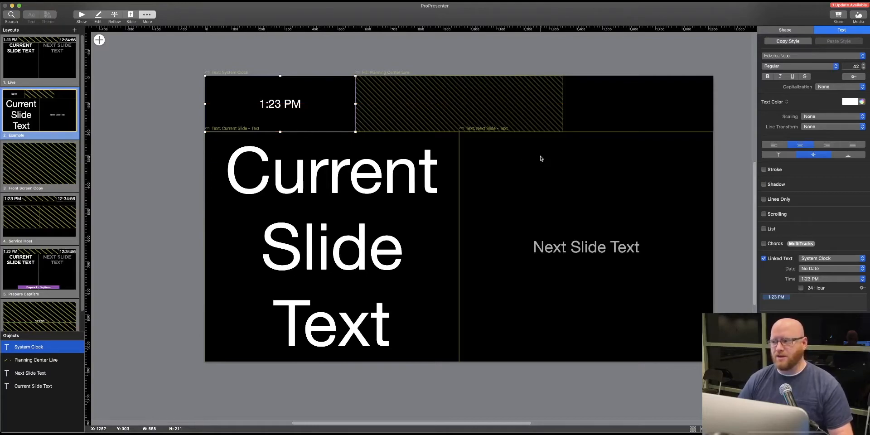
Set the System Clock's font size to 90 and its time format to 1:23:45 PM
click(857, 66)
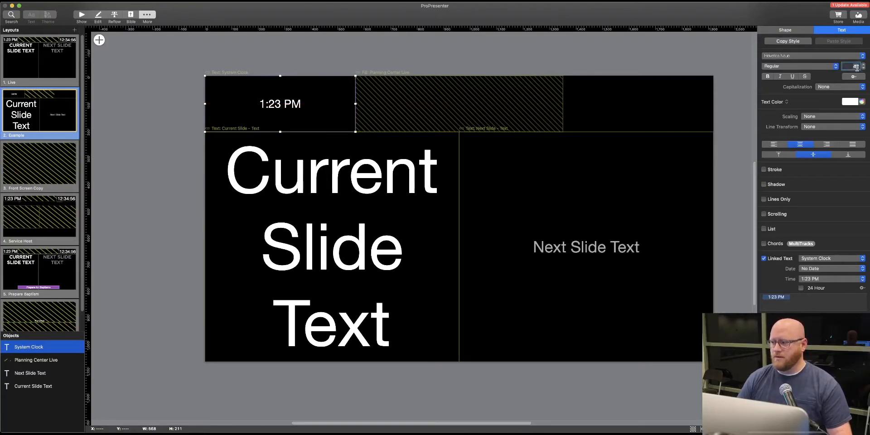
text(75)
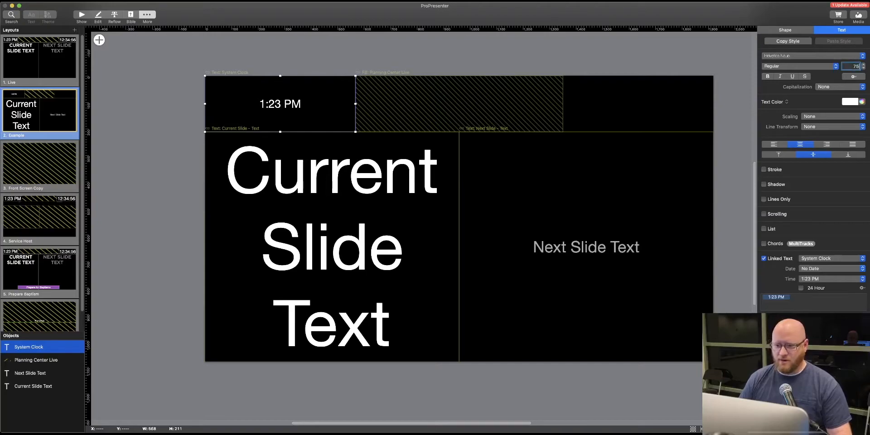
key(Return)
double_click(856, 66)
text(90)
key(Return)
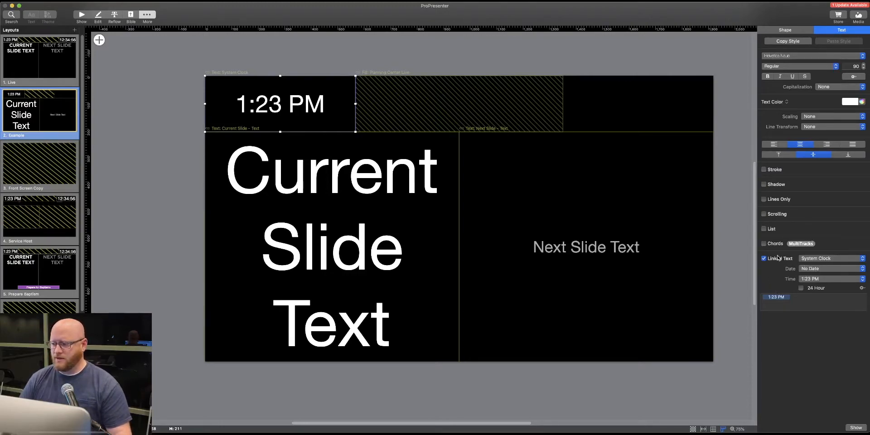
click(814, 278)
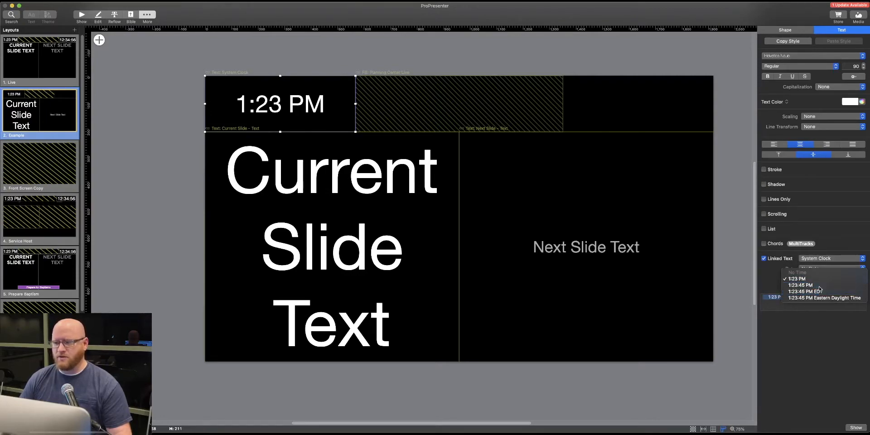
click(820, 286)
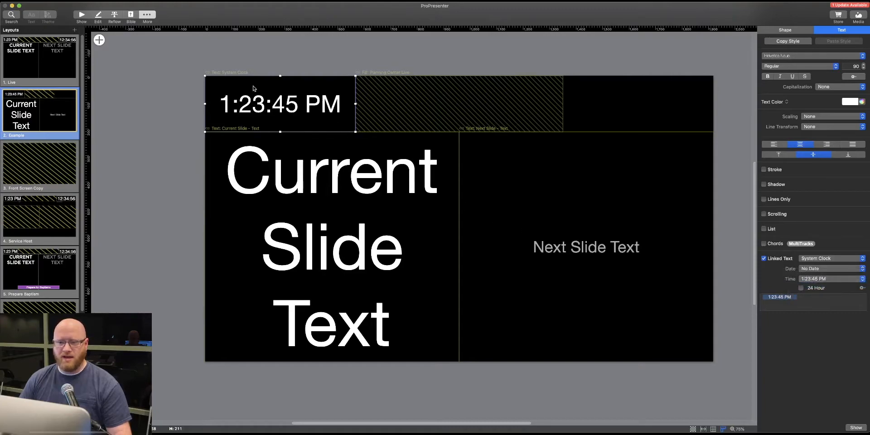
Set the System Clock's time format to 1:23 PM and shorten its box to about 124 high
click(836, 279)
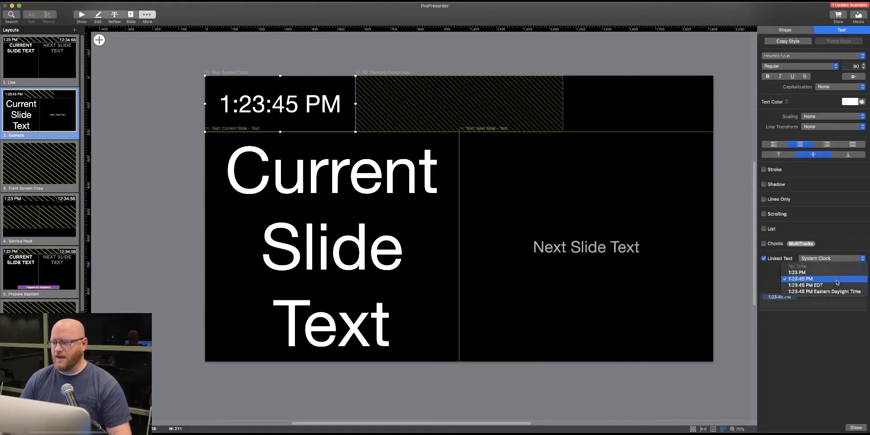
click(796, 272)
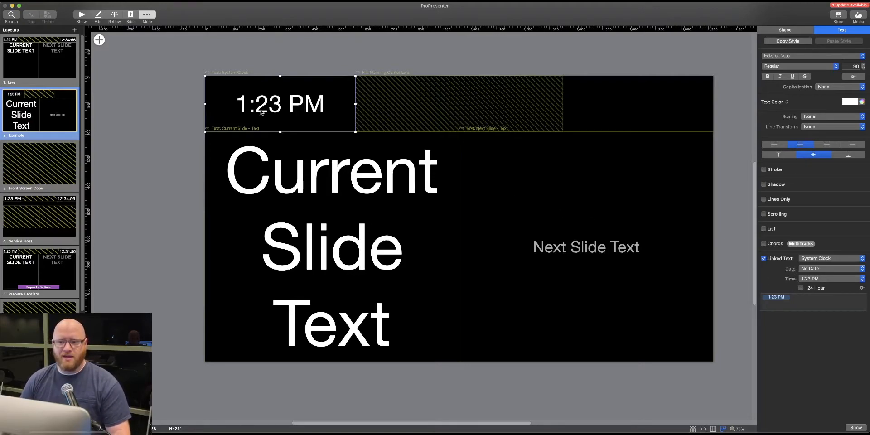
drag(280, 132, 280, 109)
Duplicate the System Clock and fit the copy, about 87 high, between the original and the Current Slide text
right_click(254, 86)
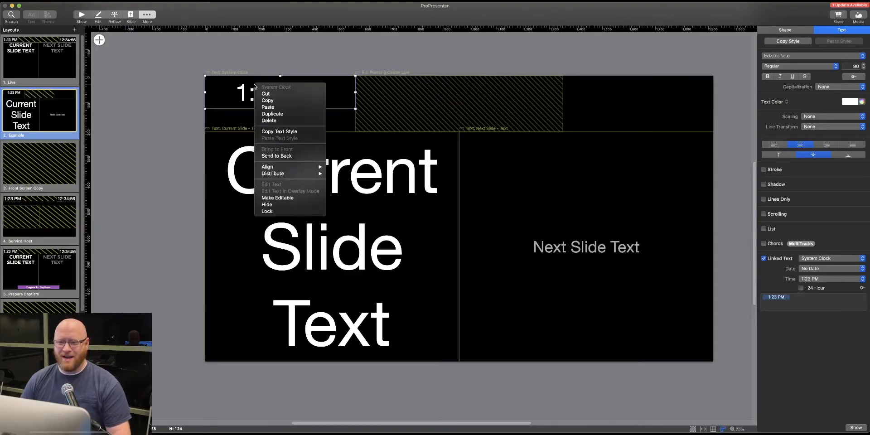
click(263, 115)
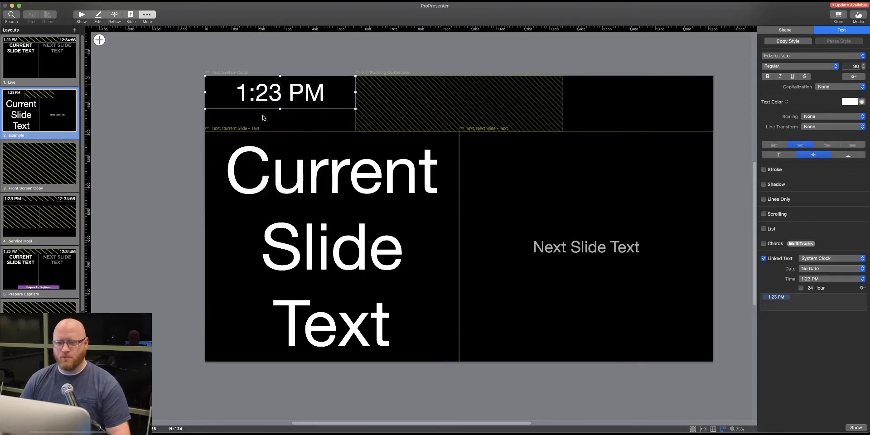
mouse_move(284, 103)
mouse_down()
mouse_move(280, 120)
mouse_move(280, 107)
mouse_up()
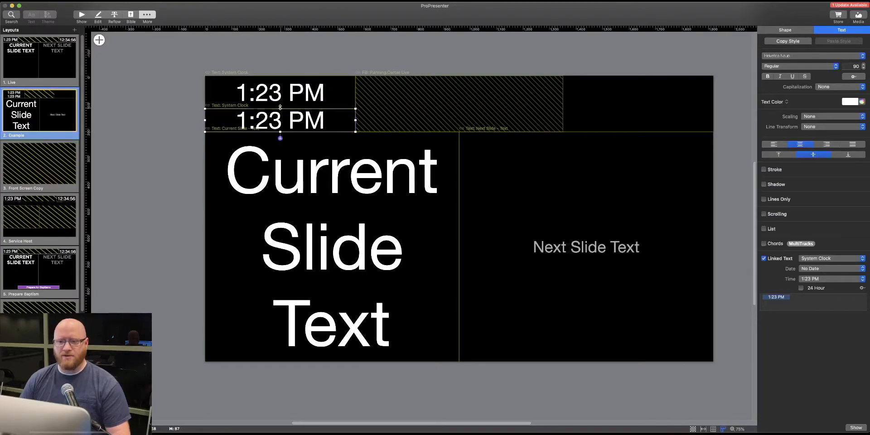
Set the duplicated System Clock's font size to 60
double_click(854, 66)
text(60)
key(Return)
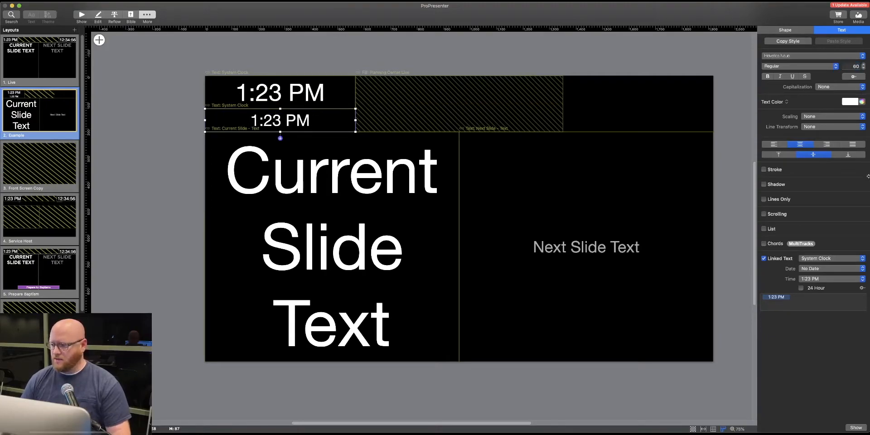
Make the duplicated System Clock show only the date, using the March 21, 2022 format with No Time
click(844, 279)
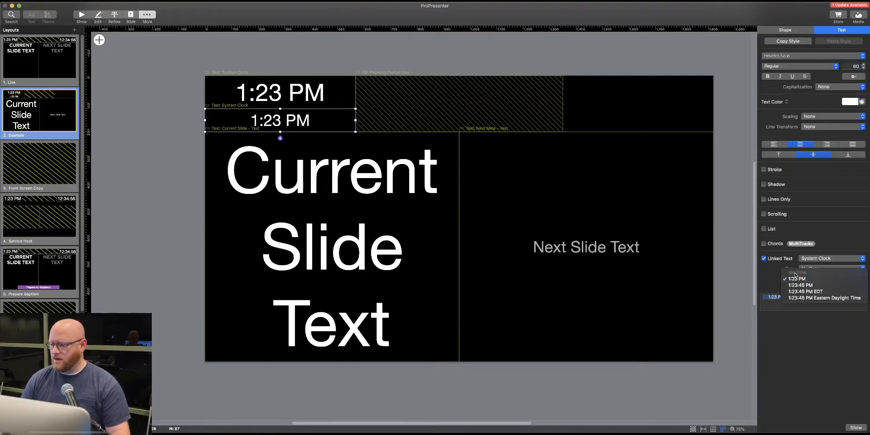
click(819, 269)
click(818, 269)
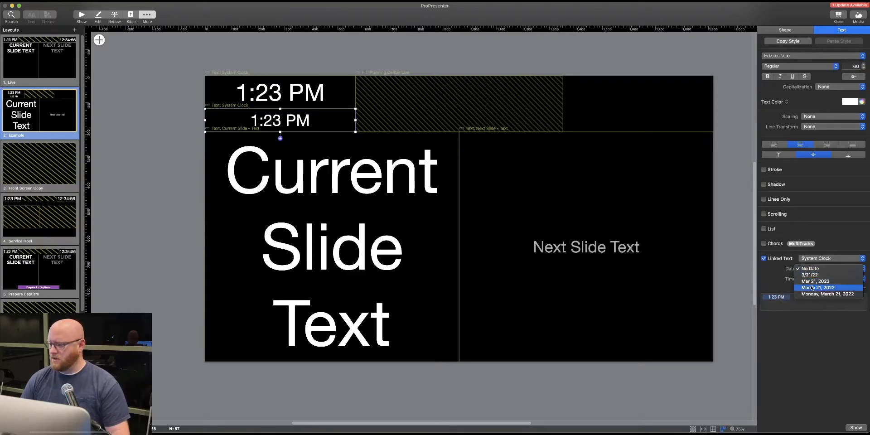
click(810, 288)
click(813, 279)
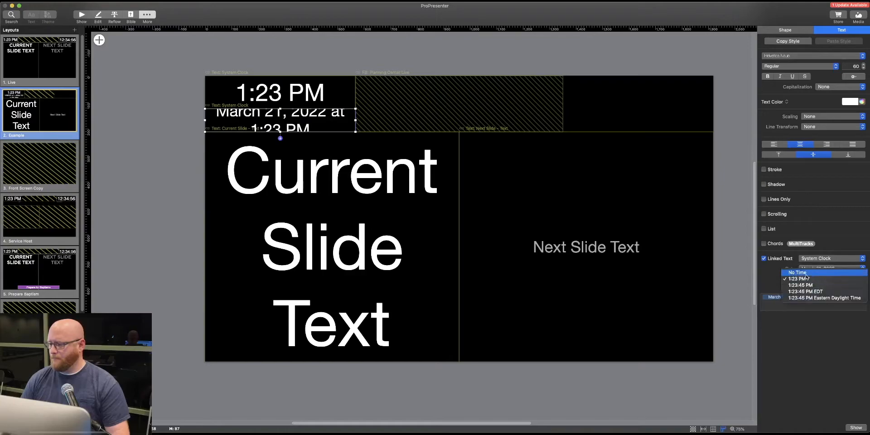
click(800, 274)
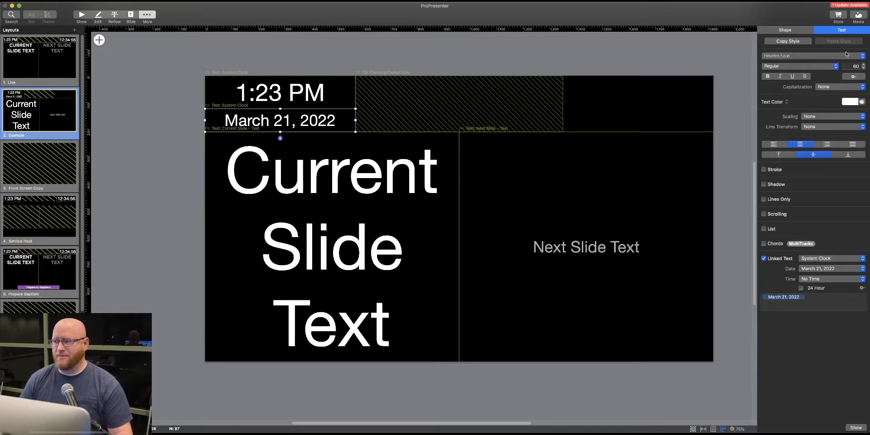
Reduce the date text's font size, trying 45 before settling on 40, and deselect it
click(855, 66)
text(45)
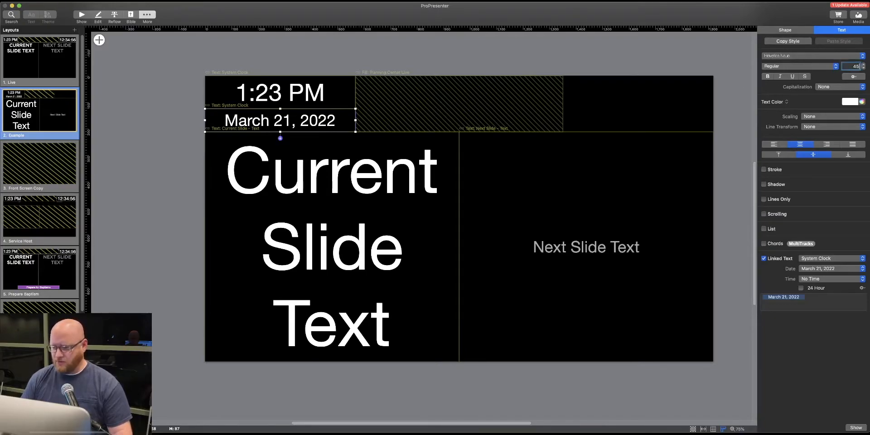
key(Return)
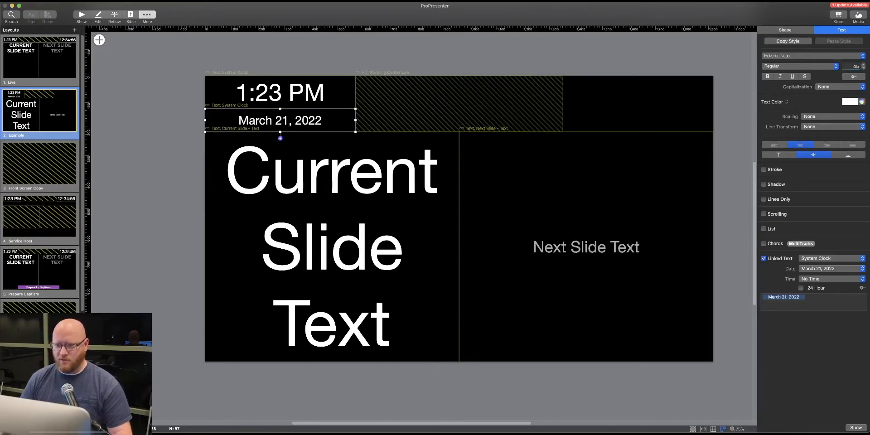
click(856, 66)
text(40)
key(Return)
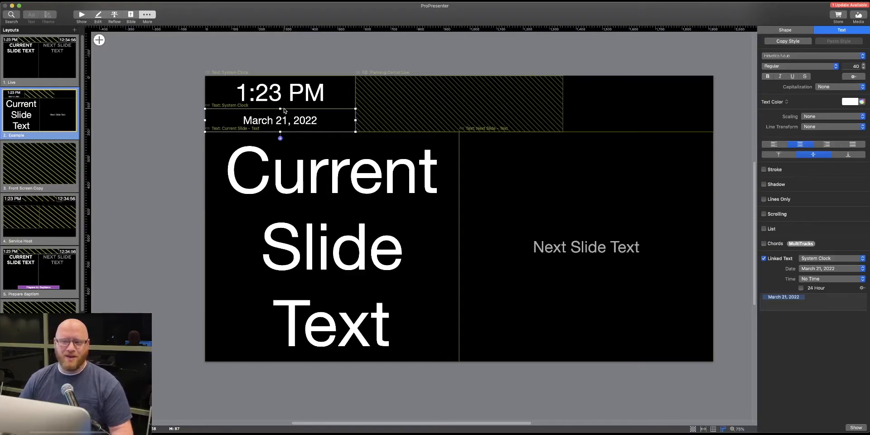
click(187, 79)
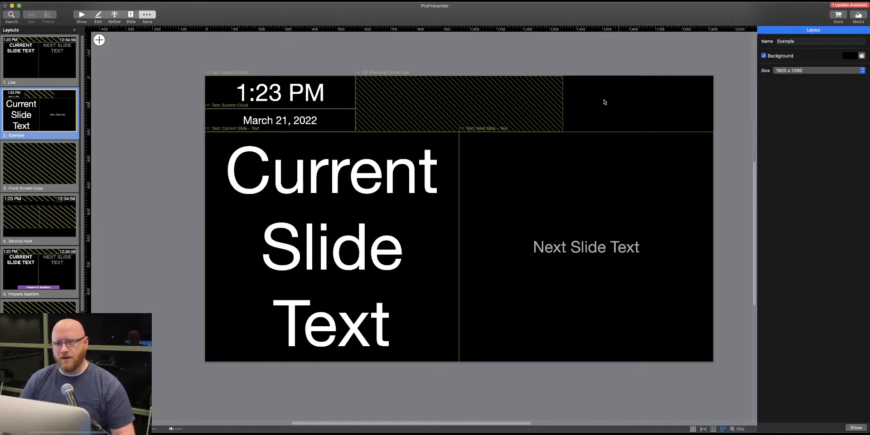
Add a Video Countdown at font size 60, fitted into the layout's top-right corner beside Planning Center Live
click(99, 41)
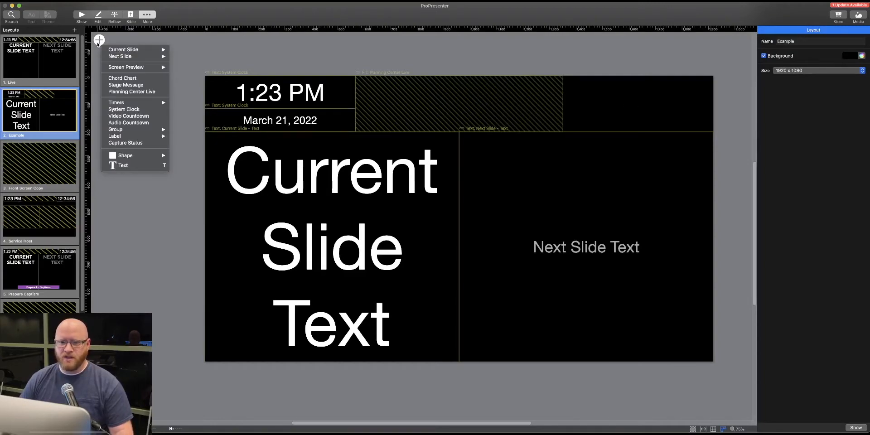
click(117, 116)
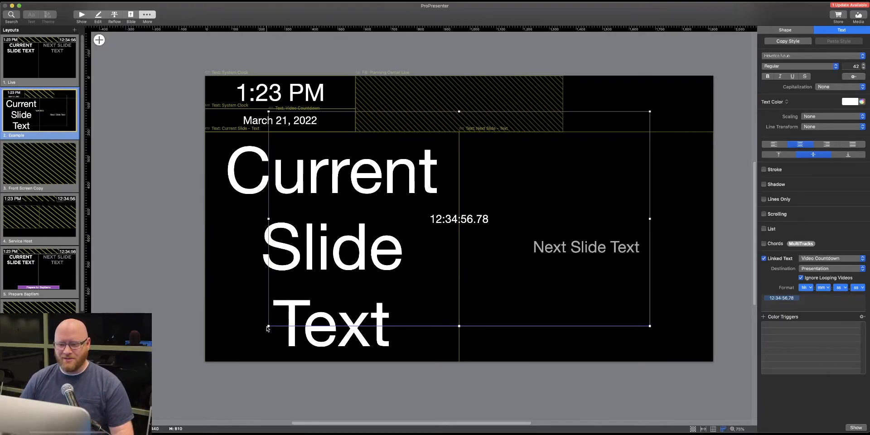
drag(391, 247, 572, 156)
drag(638, 138, 563, 130)
double_click(848, 65)
text(60)
key(Return)
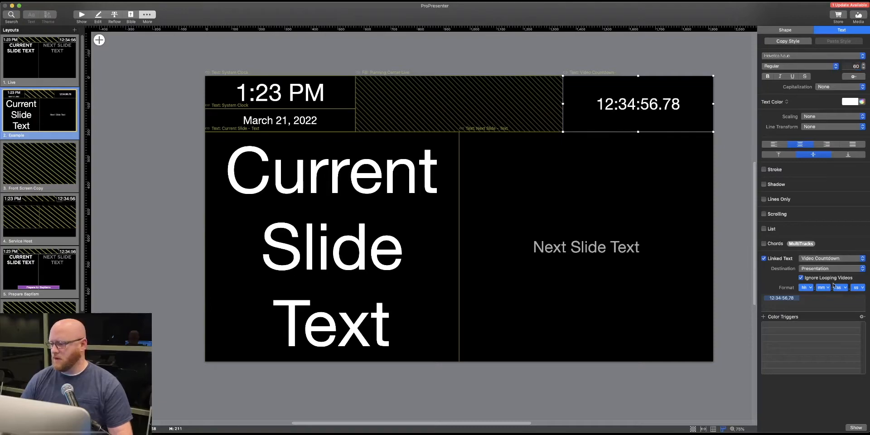
Remove hours and fractions of a second from the Video Countdown format and turn off Ignore Looping Videos
click(809, 288)
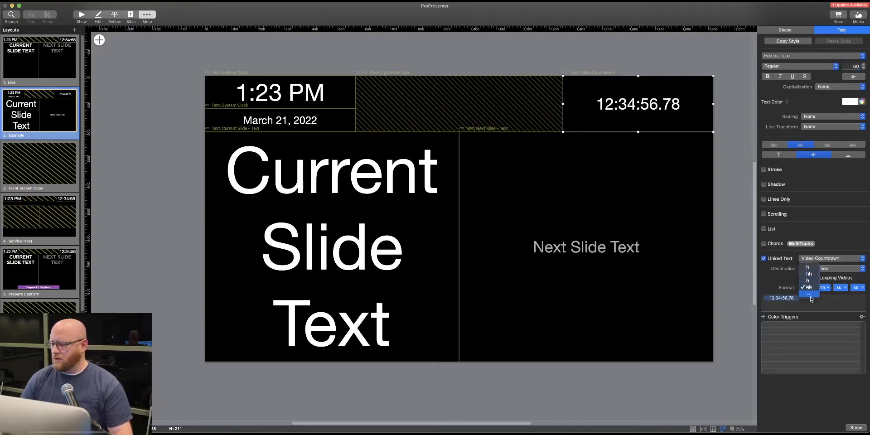
click(809, 295)
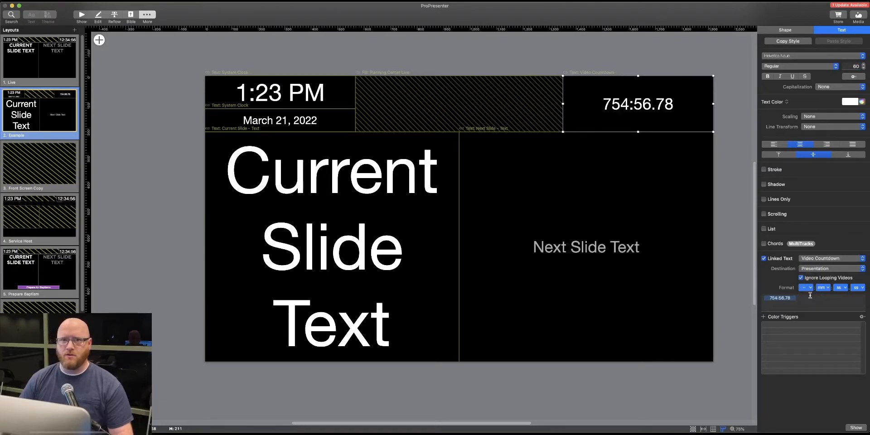
click(858, 287)
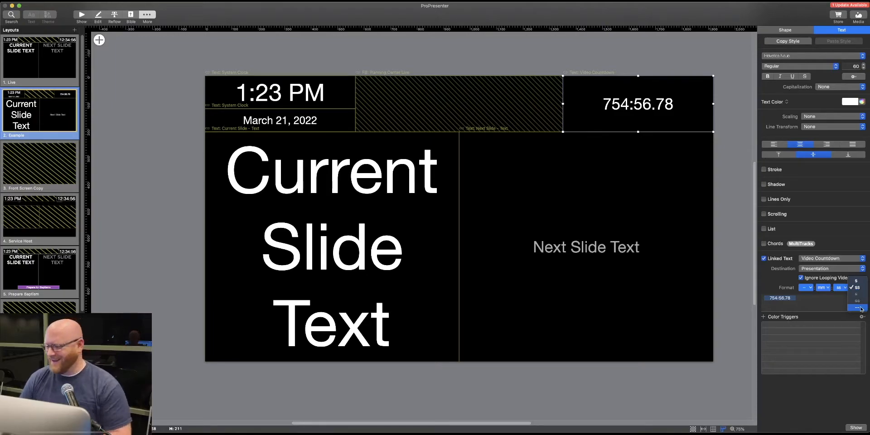
click(860, 309)
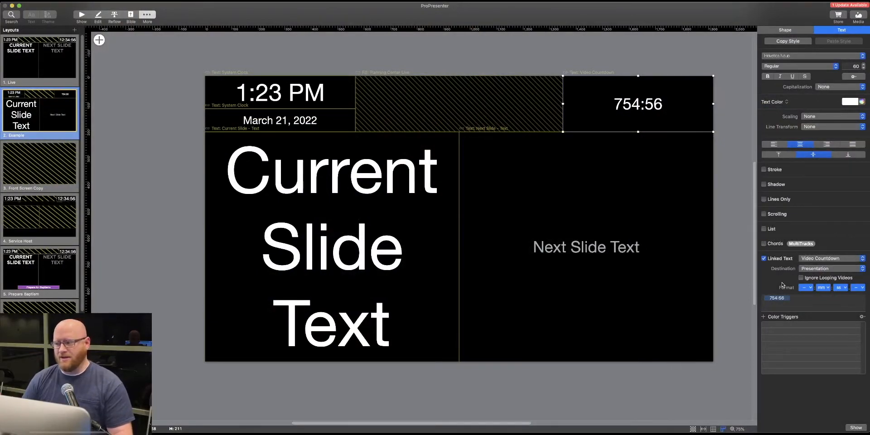
Add a 180 x 180 rounded rectangle over the lower part of the slide text divider and slightly adjust its corner rounding
click(99, 40)
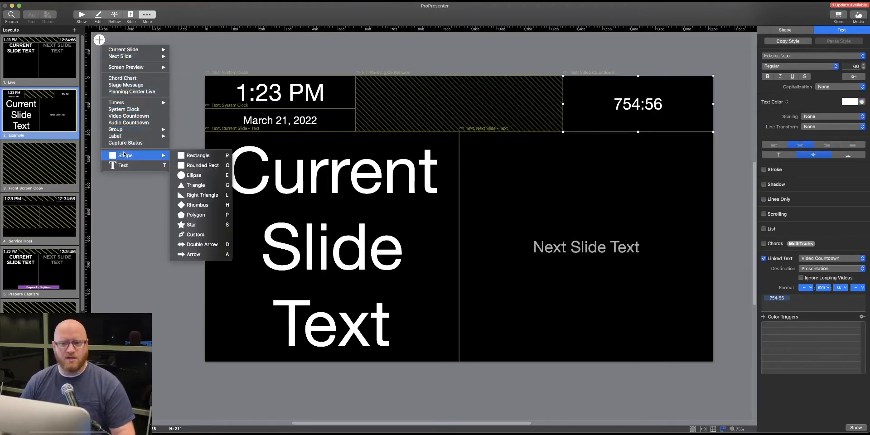
mouse_move(136, 155)
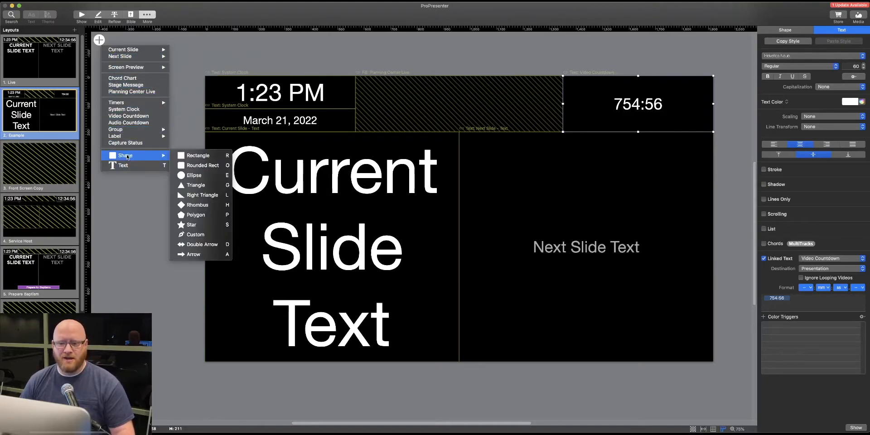
click(201, 164)
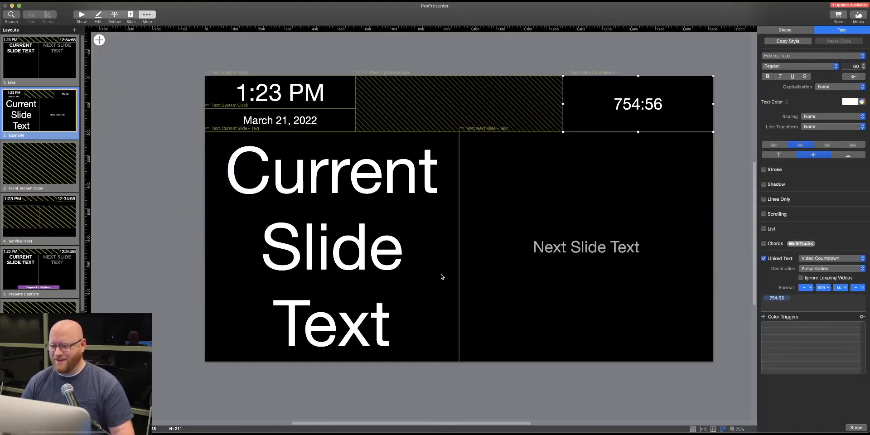
drag(459, 220, 458, 313)
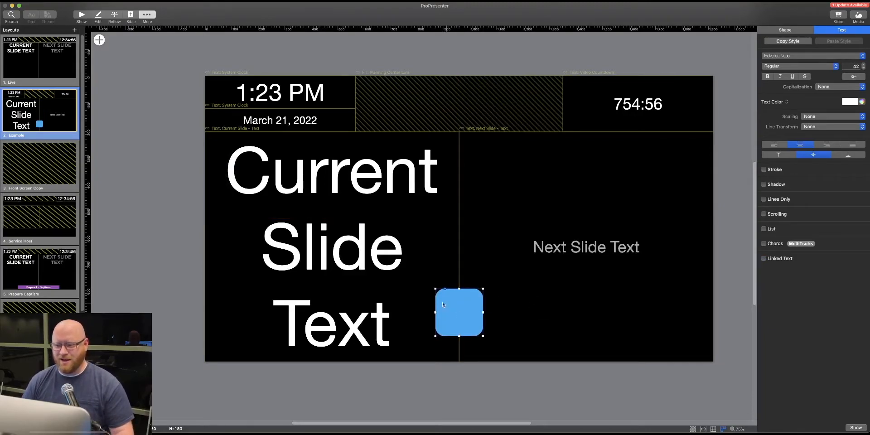
drag(445, 291, 447, 291)
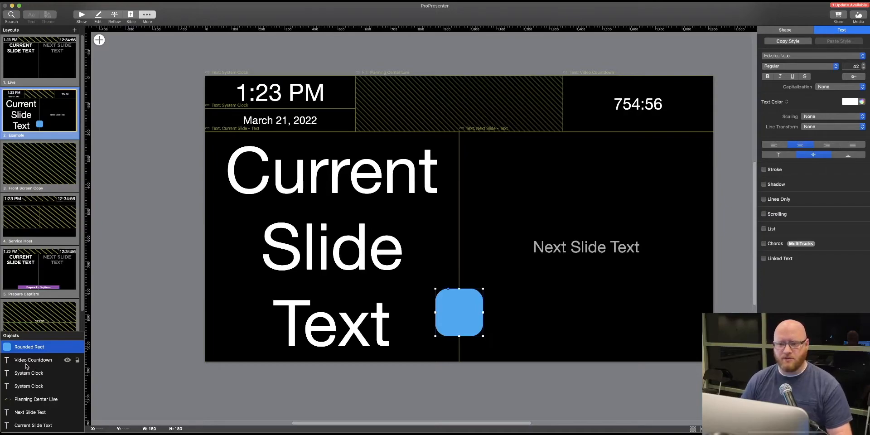
Move the rounded rectangle over the word Slide and place it beneath the Current Slide Text in the object order
drag(449, 315, 382, 256)
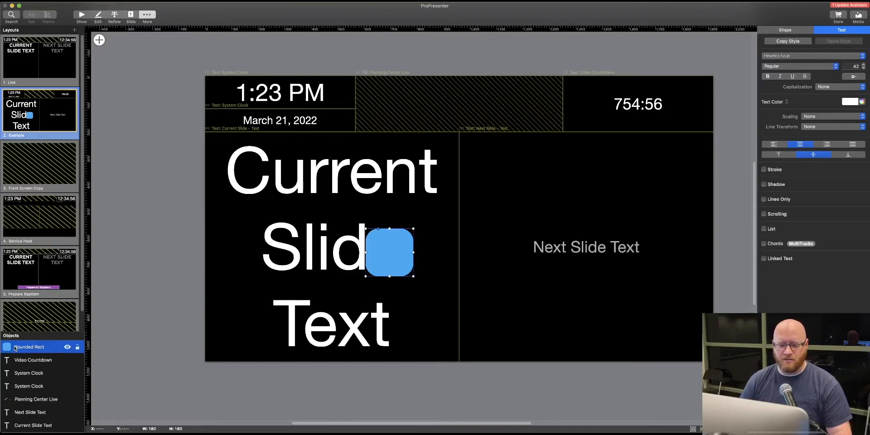
drag(20, 349, 21, 426)
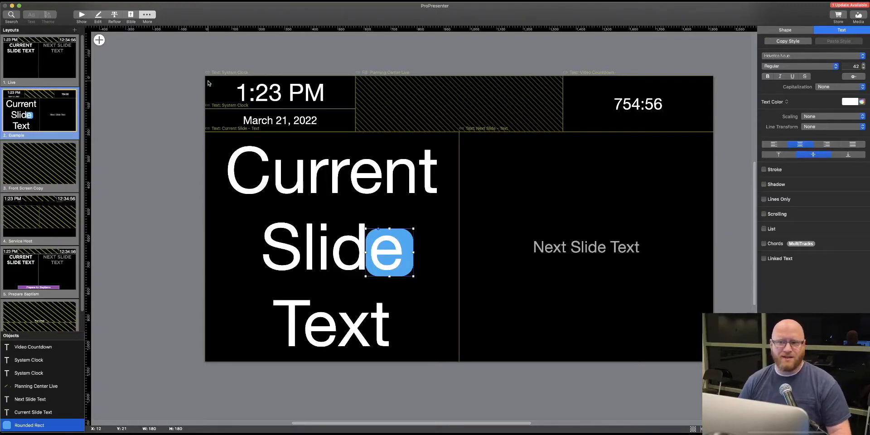
Return to the show view and assign the Example layout to Stage Screen 1
click(82, 16)
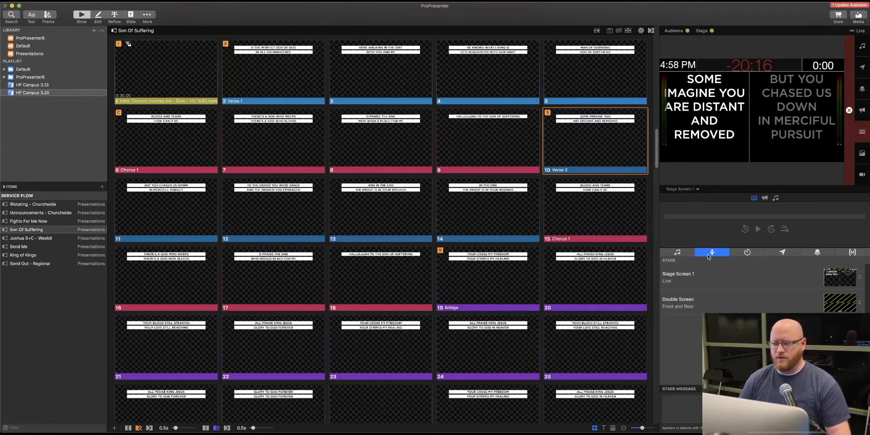
click(860, 279)
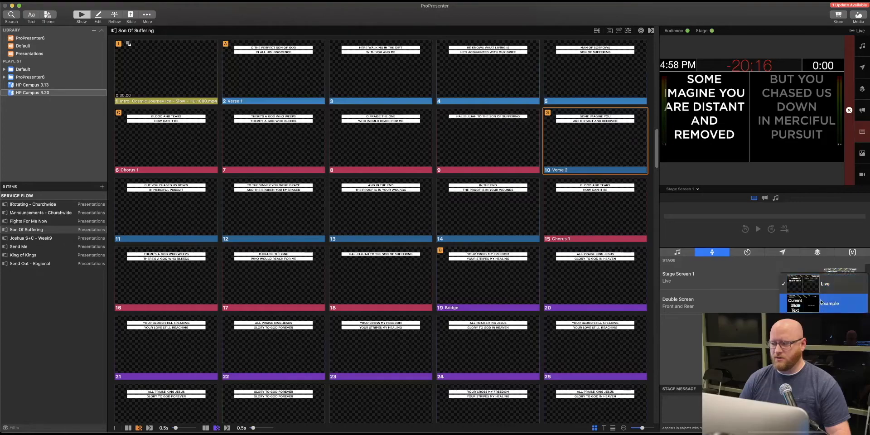
click(733, 279)
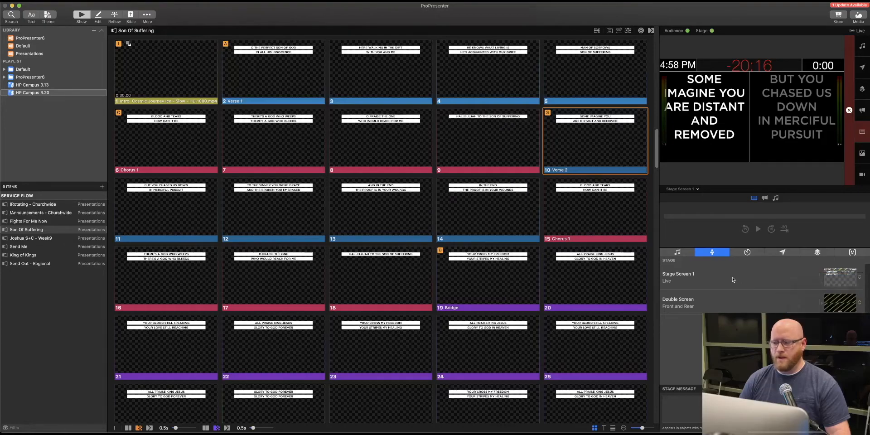
click(96, 1)
mouse_move(98, 51)
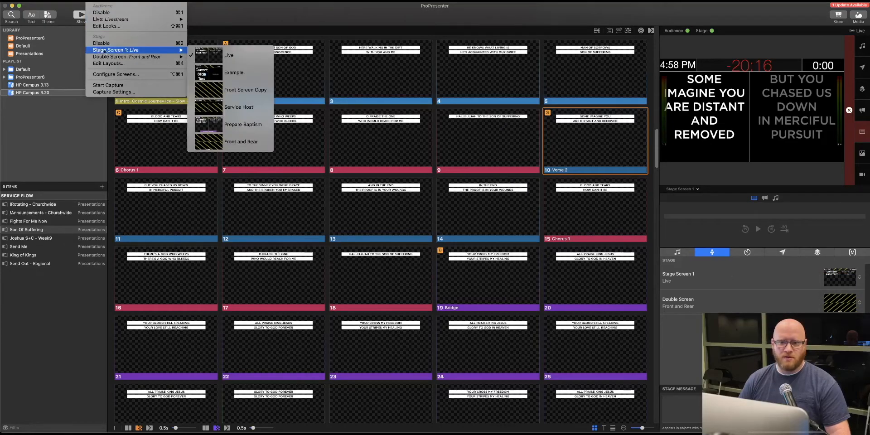
click(214, 74)
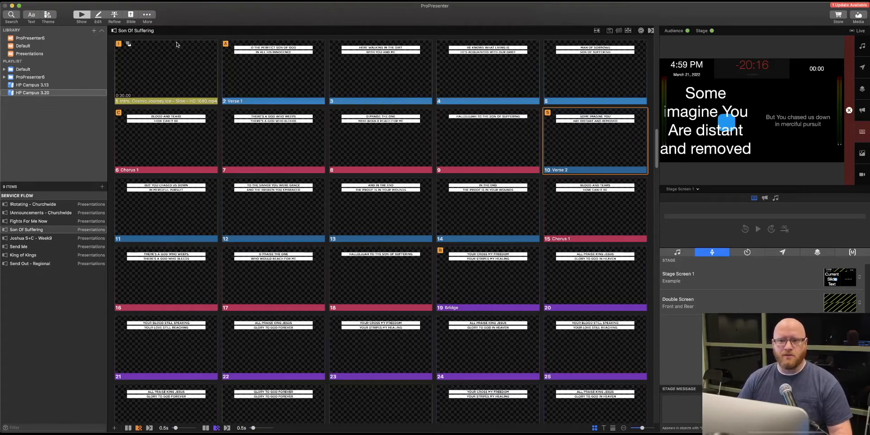
Open the Planning Center Live window to view the current service item and timer
click(117, 1)
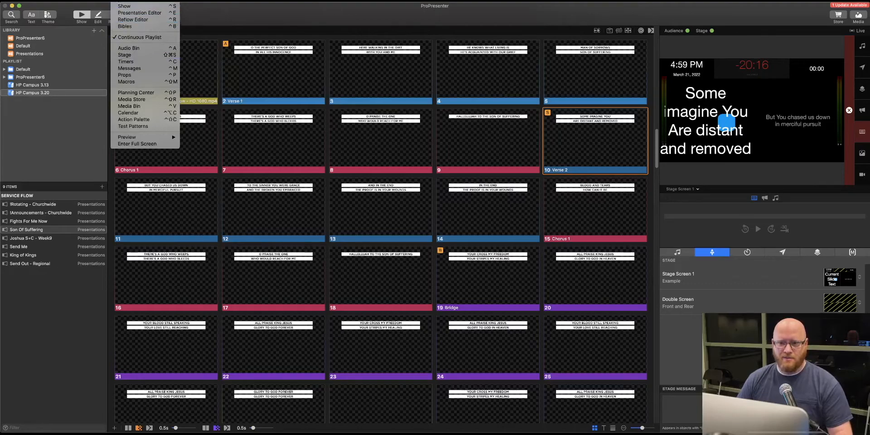
click(132, 94)
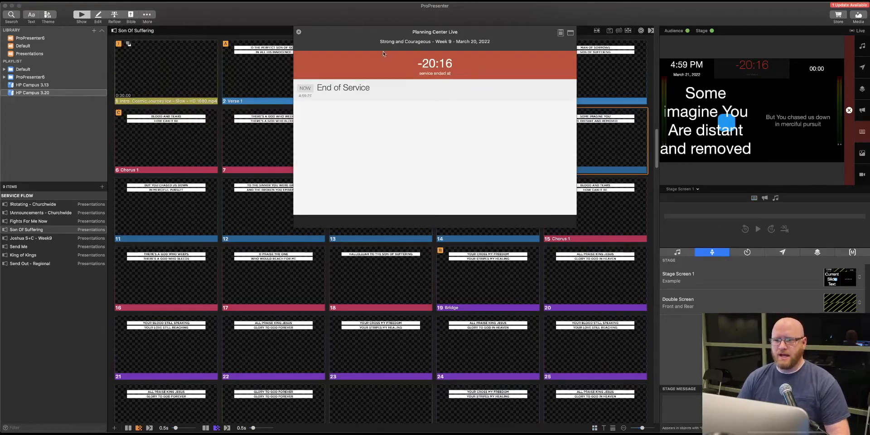
Load the March 27, 2022 plan from High Point Gathering into Planning Center Live and close its window
click(561, 34)
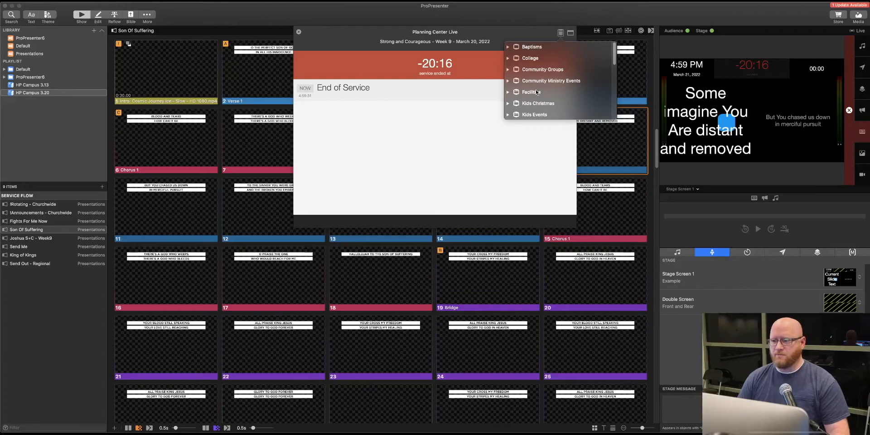
scroll(536, 93, down, 10)
click(508, 92)
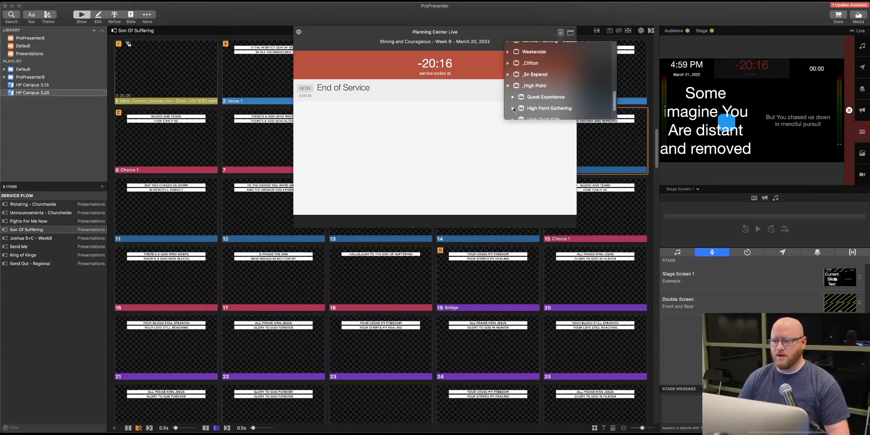
click(513, 113)
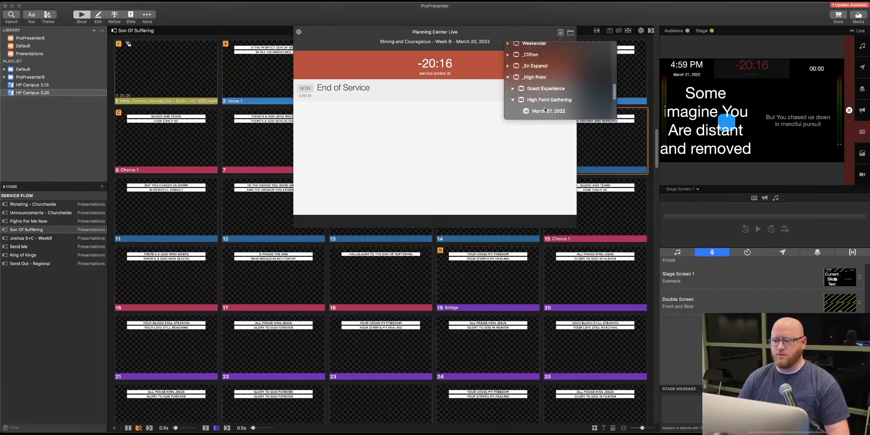
click(544, 110)
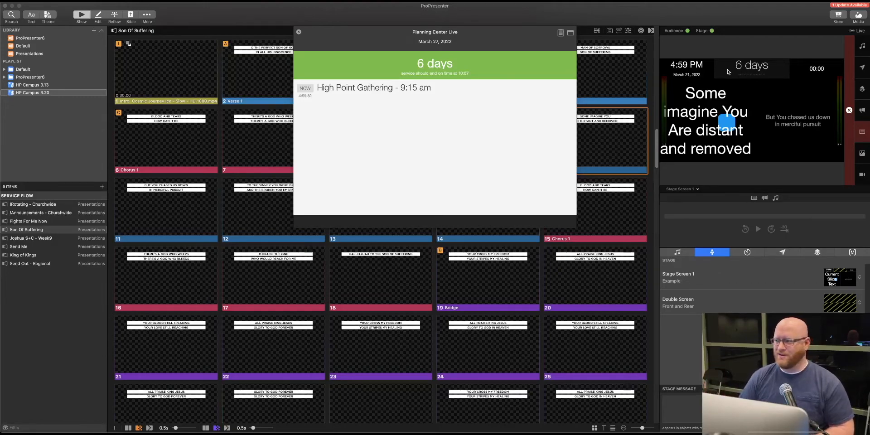
click(299, 32)
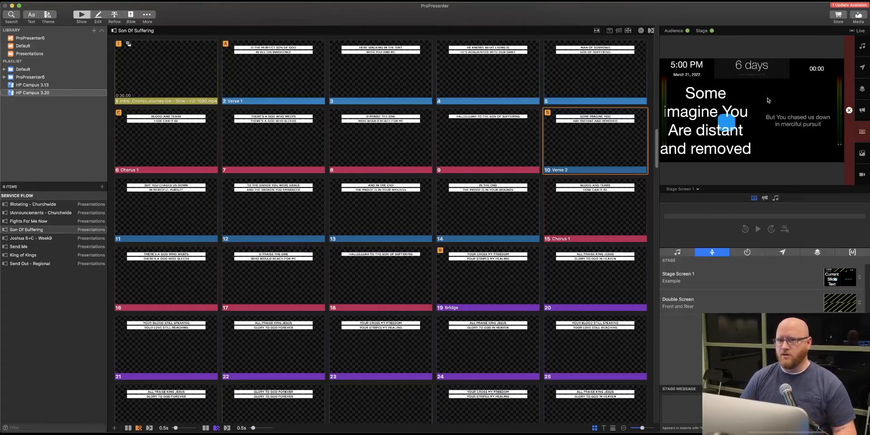
Switch the output preview to Double Screen and review the hardware settings of Double Screen and Stage Screen 1 in Screen Configuration
click(697, 189)
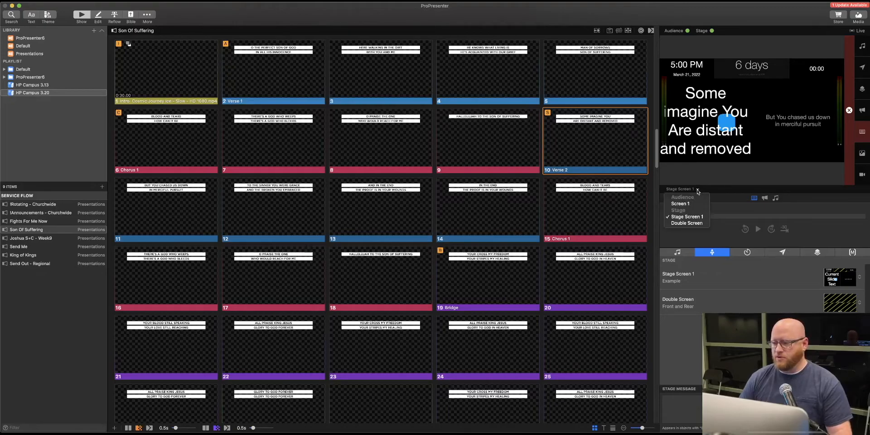
click(675, 223)
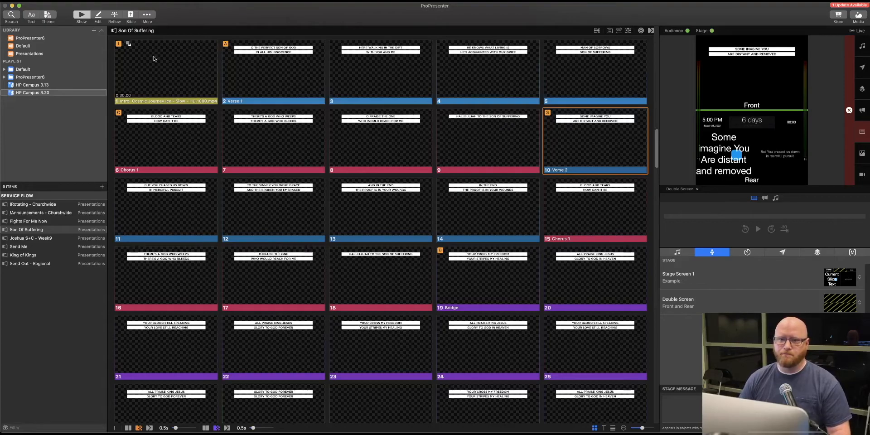
click(107, 1)
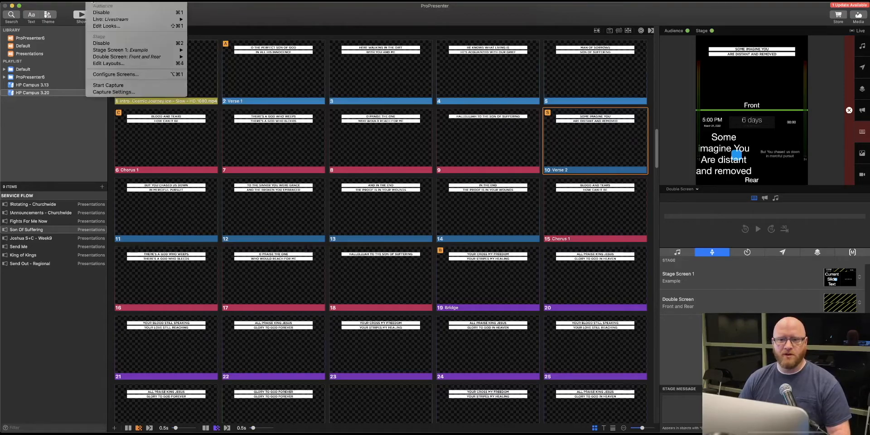
click(107, 75)
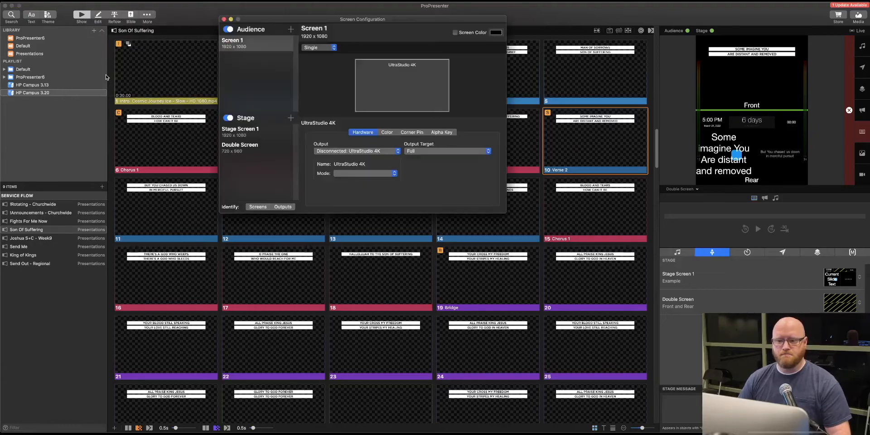
click(240, 149)
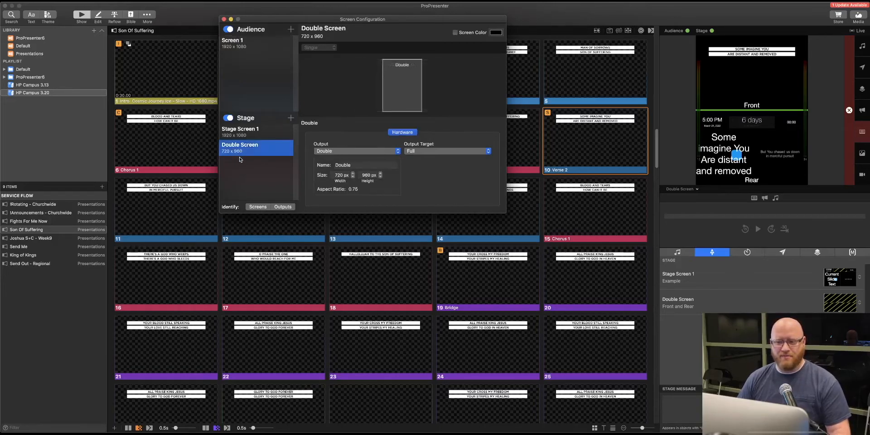
click(245, 132)
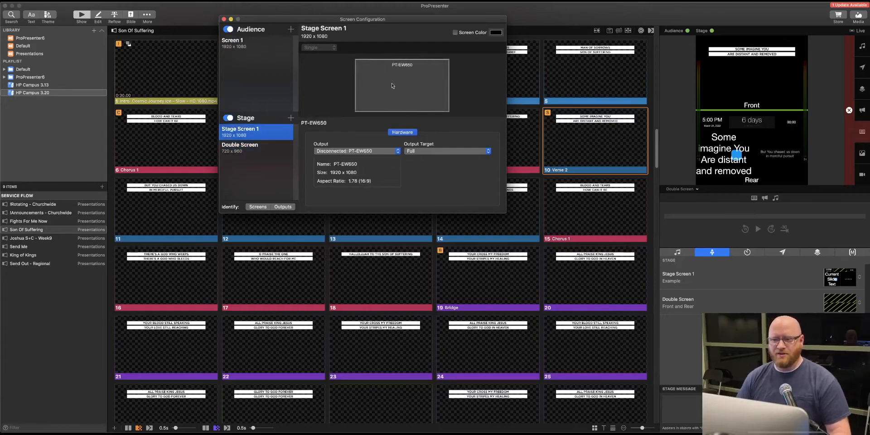
click(247, 147)
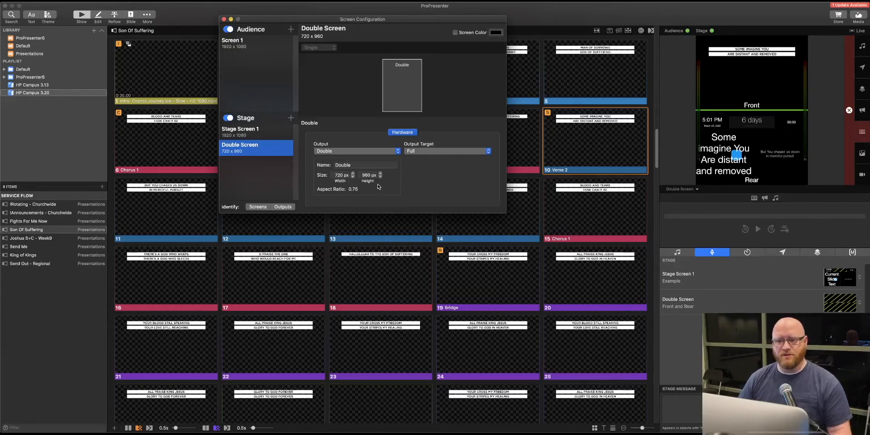
Look through the placeholder sizes offered for a new stage screen without adding one, and close Screen Configuration
click(291, 118)
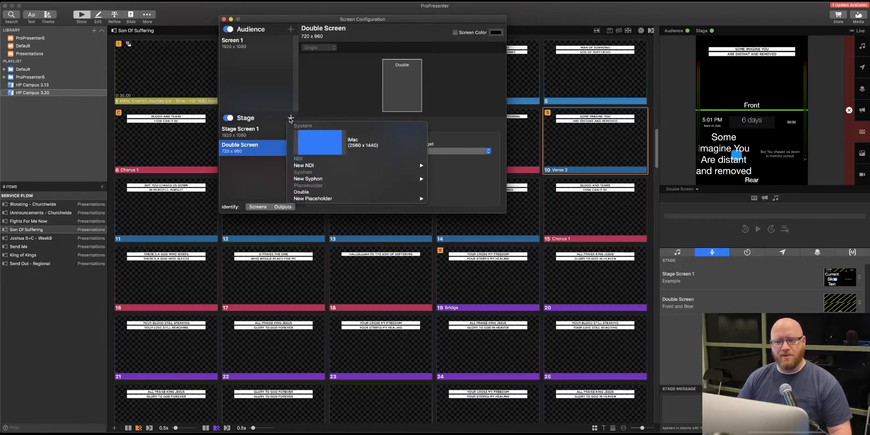
mouse_move(313, 199)
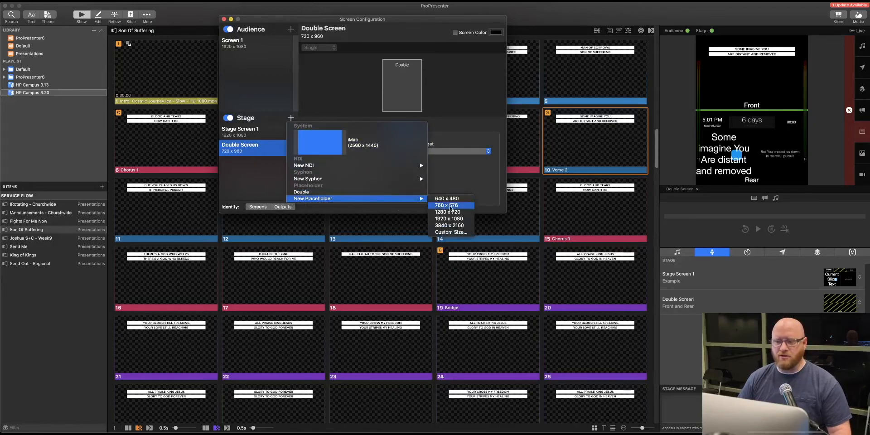
click(473, 178)
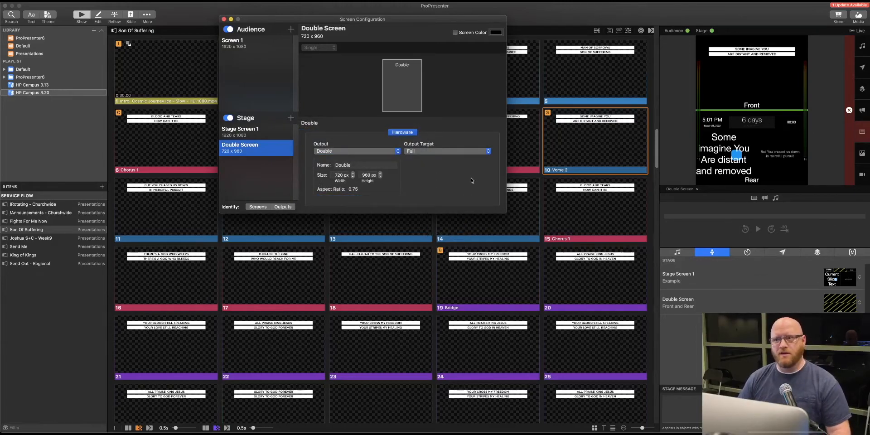
click(223, 19)
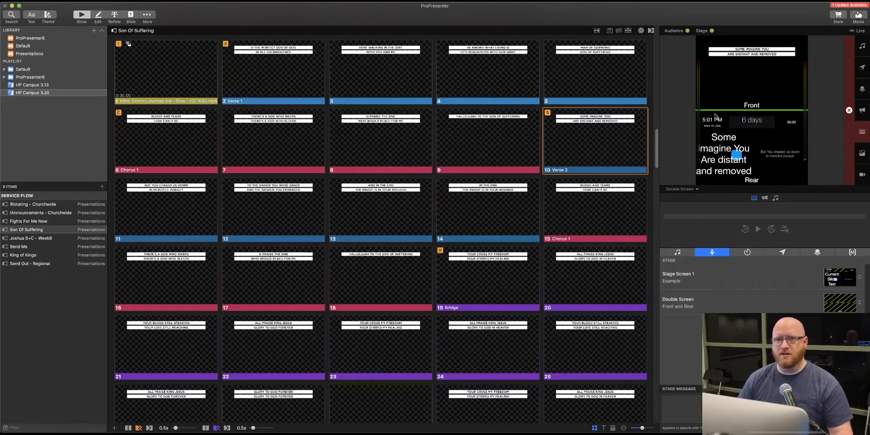
Assign the Live layout to Stage Screen 1 and check the layout choices for Double Screen, keeping Front and Rear
click(696, 190)
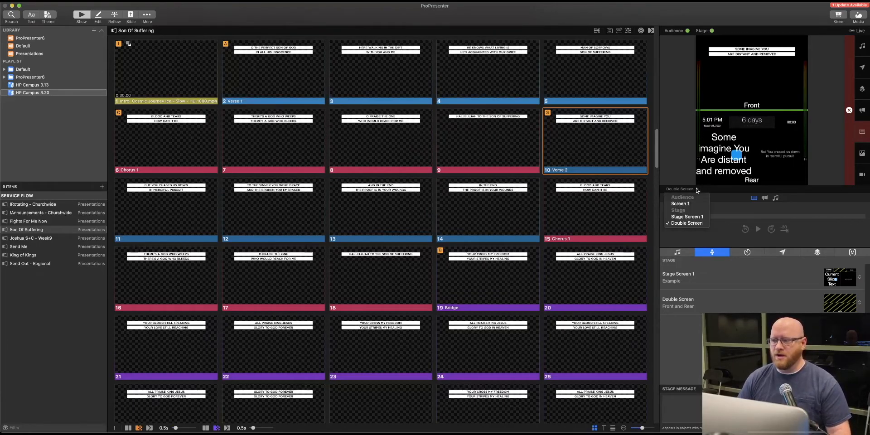
click(665, 154)
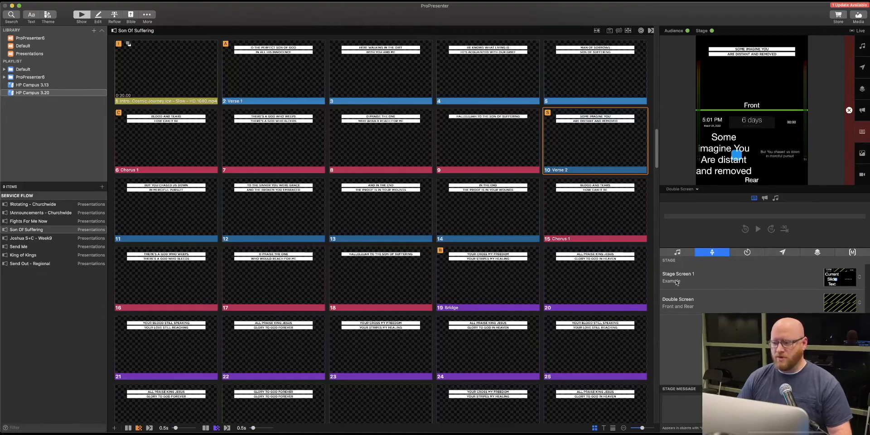
click(858, 278)
click(814, 268)
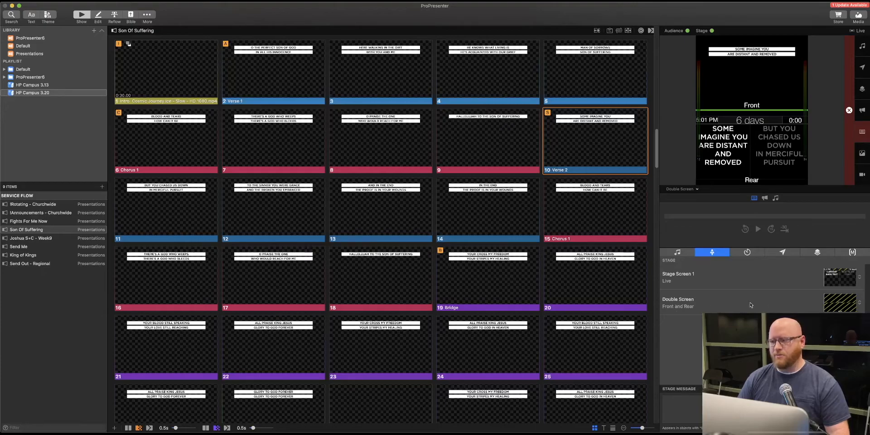
click(858, 303)
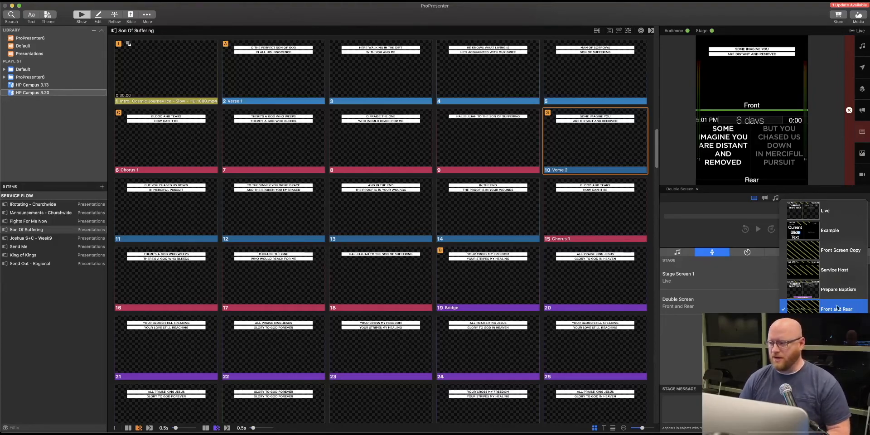
click(748, 300)
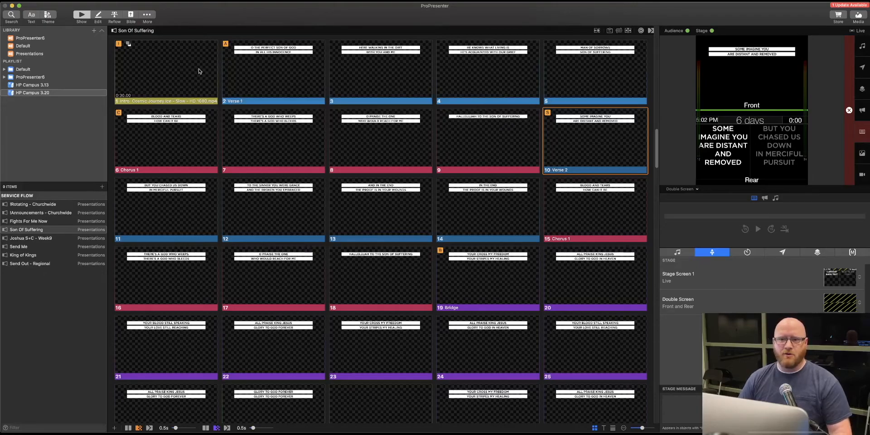
Open the Front and Rear layout in the stage layout editor
click(97, 2)
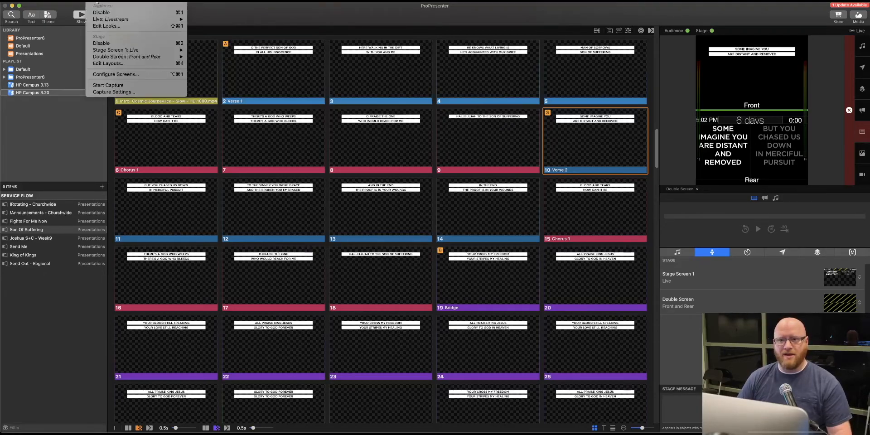
click(106, 64)
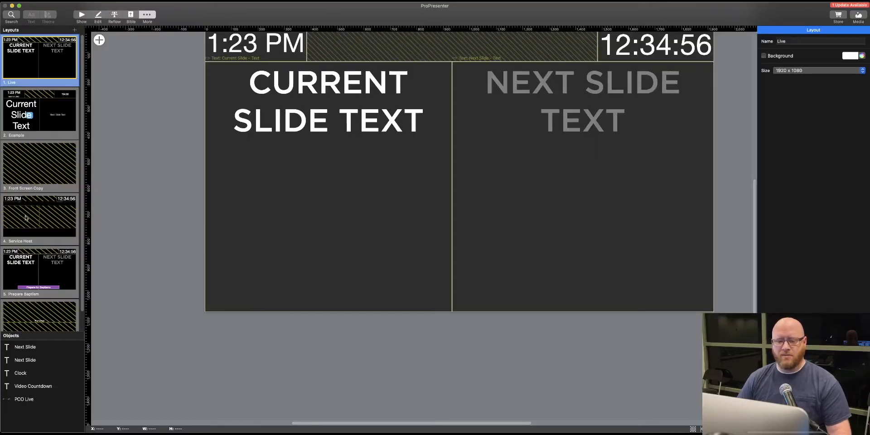
scroll(27, 222, down, 2)
click(45, 319)
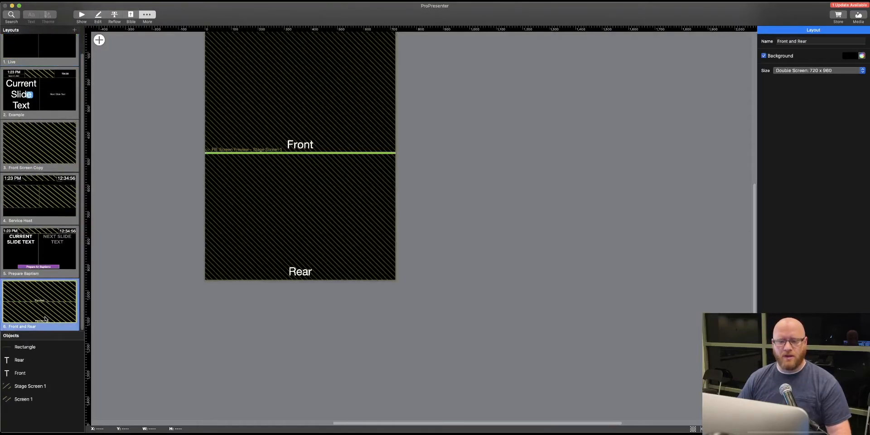
scroll(168, 156, up, 2)
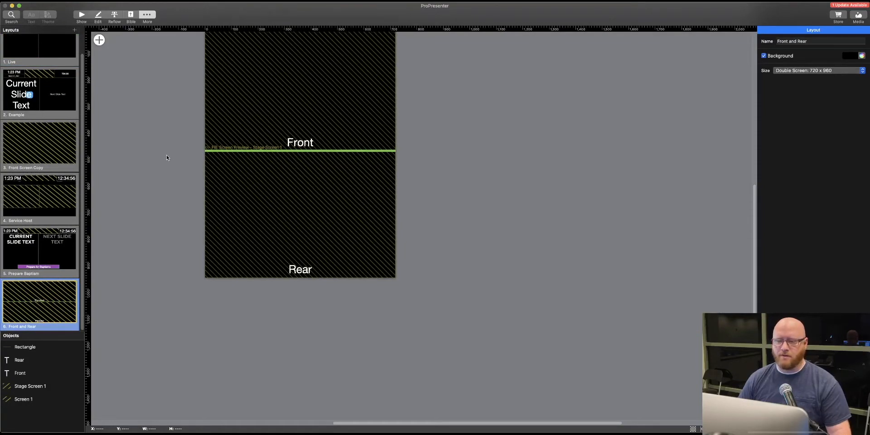
scroll(384, 185, up, 2)
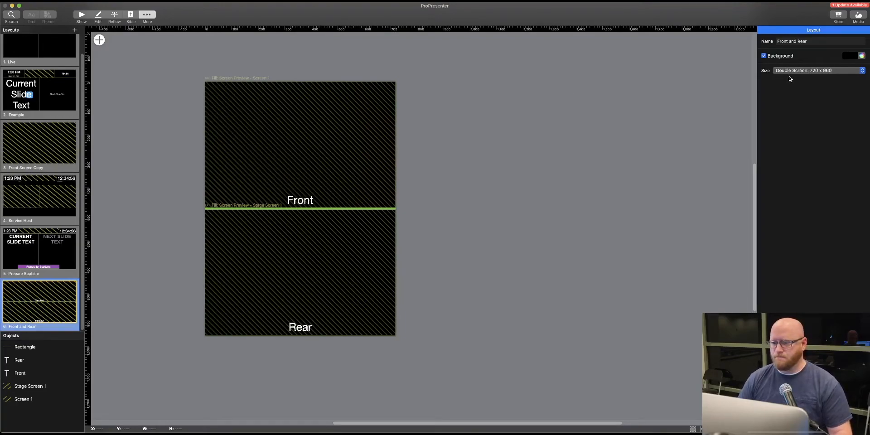
Examine the Front and Rear layout's two screen previews, Front and Rear text labels and divider rectangle by selecting each one
click(262, 106)
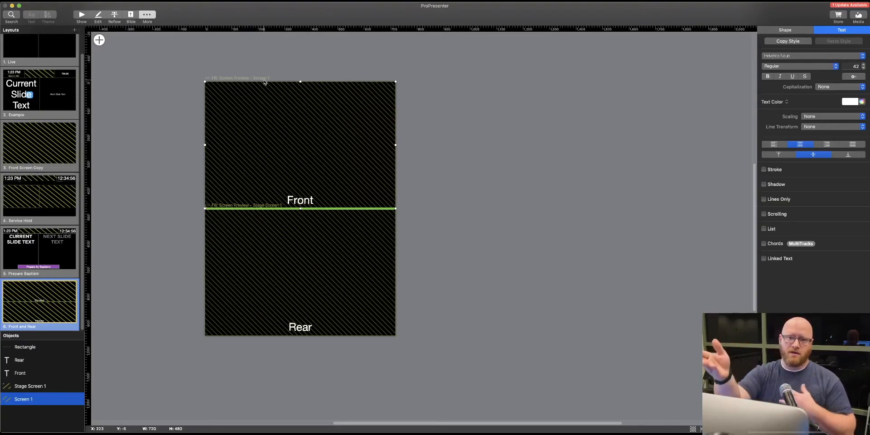
click(257, 239)
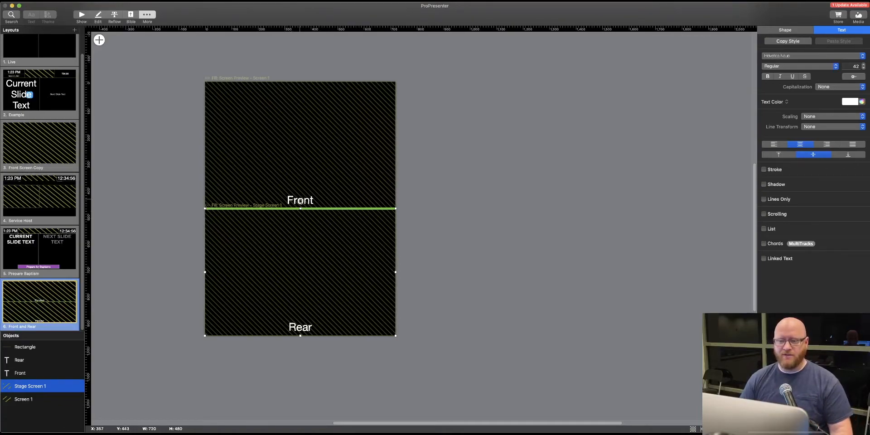
click(300, 201)
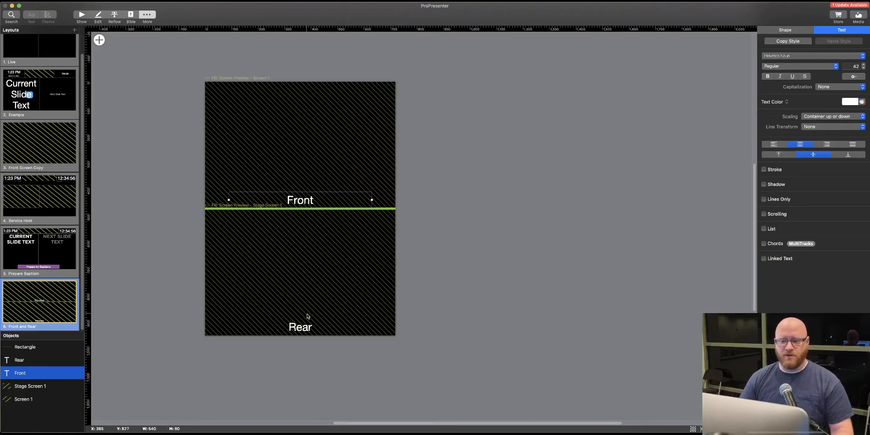
drag(309, 327, 310, 328)
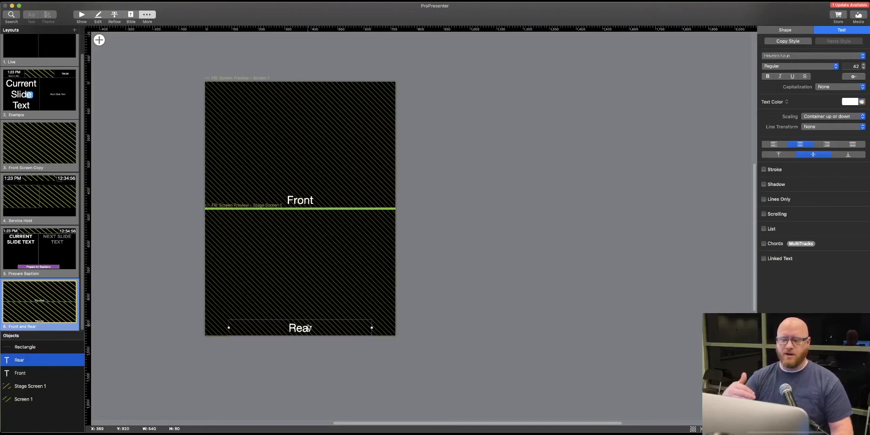
click(349, 208)
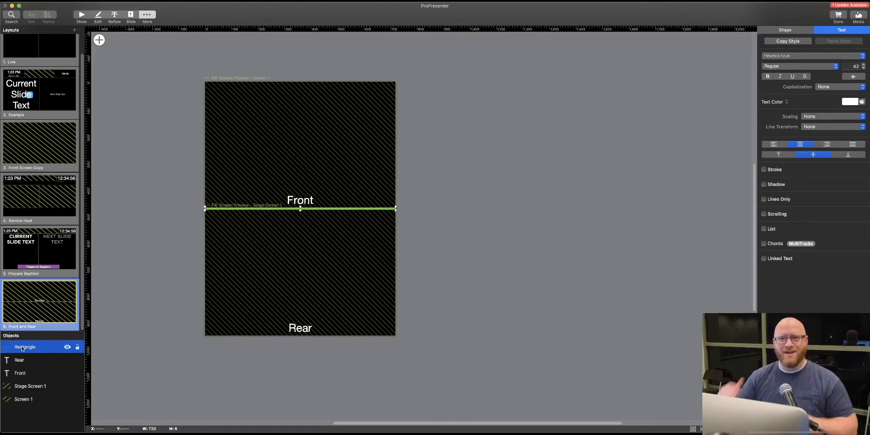
click(156, 252)
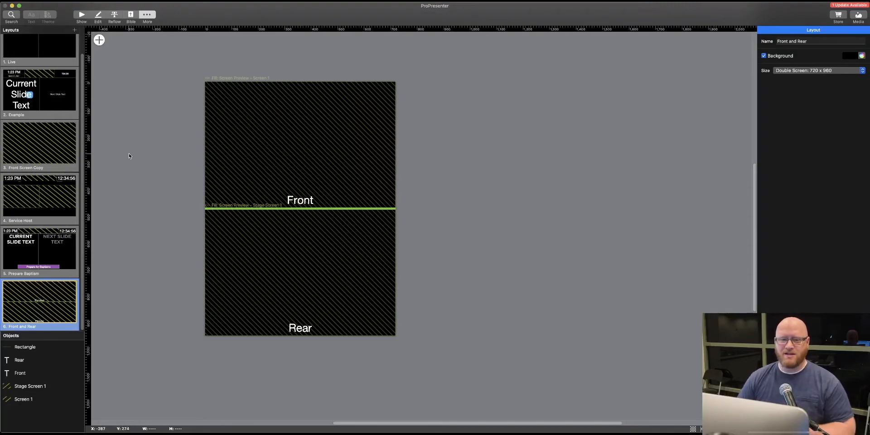
Return to the show view and trigger slides 13, 14 and 15 of Son Of Suffering in turn to test the Double Screen output
scroll(151, 186, down, 1)
scroll(45, 192, up, 3)
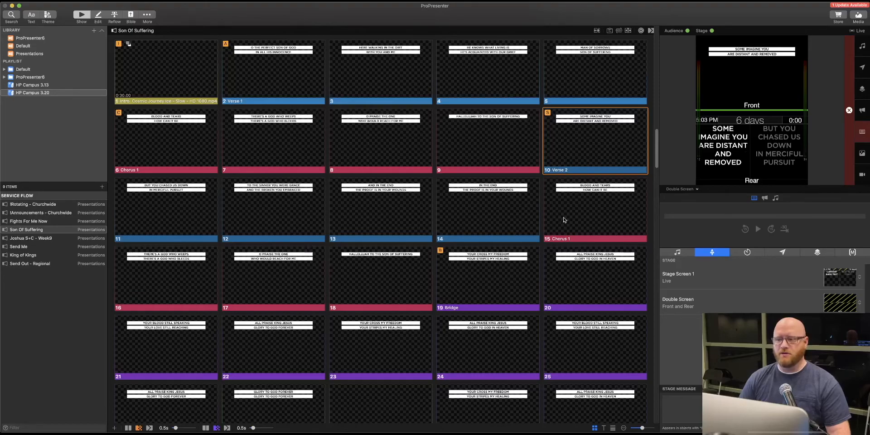
click(381, 211)
click(469, 213)
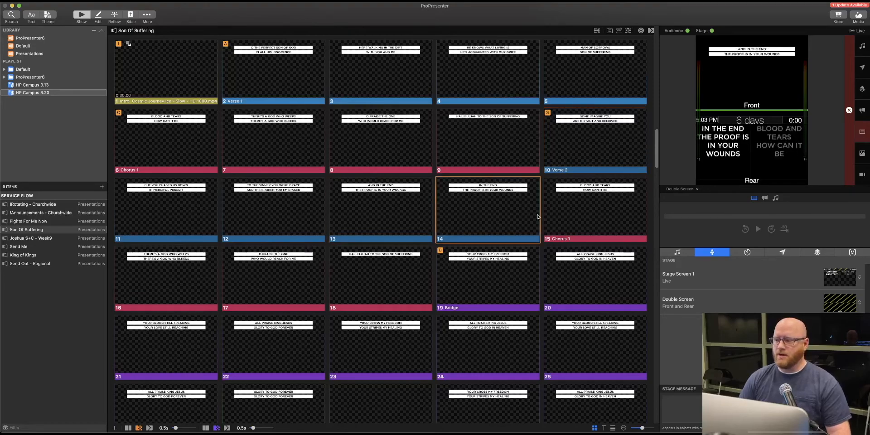
click(558, 209)
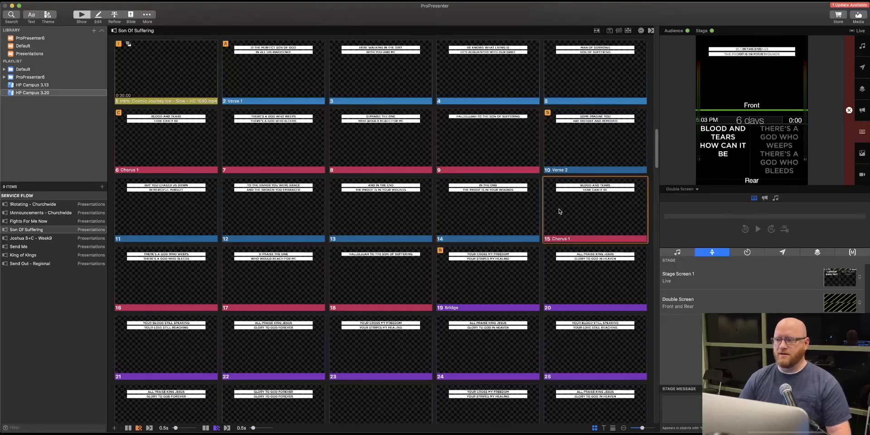
Trigger slides 17, 18, 19 and 20 of Son Of Suffering in turn to test the front and rear lyrics on Double Screen
click(286, 262)
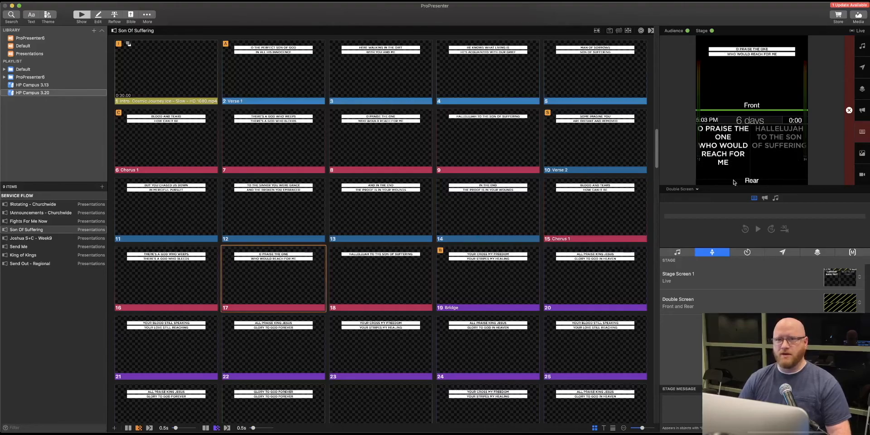
click(404, 273)
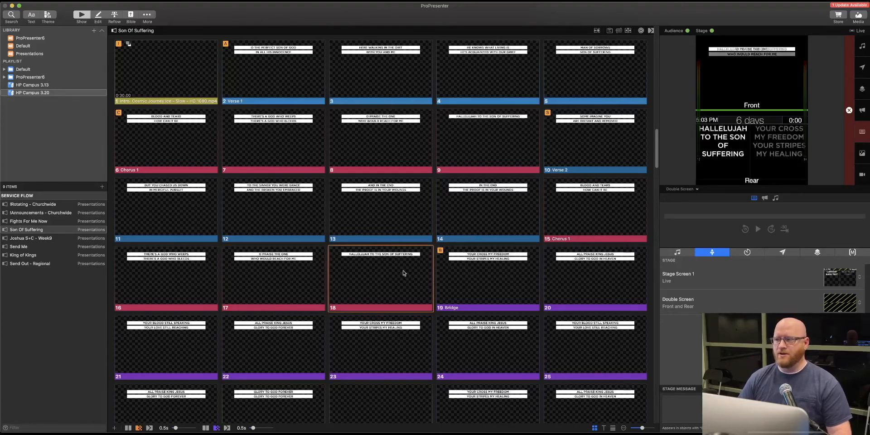
click(466, 268)
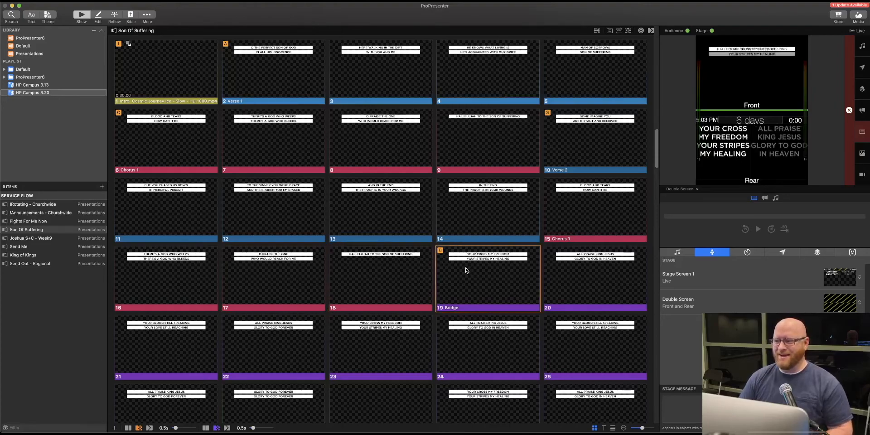
click(561, 268)
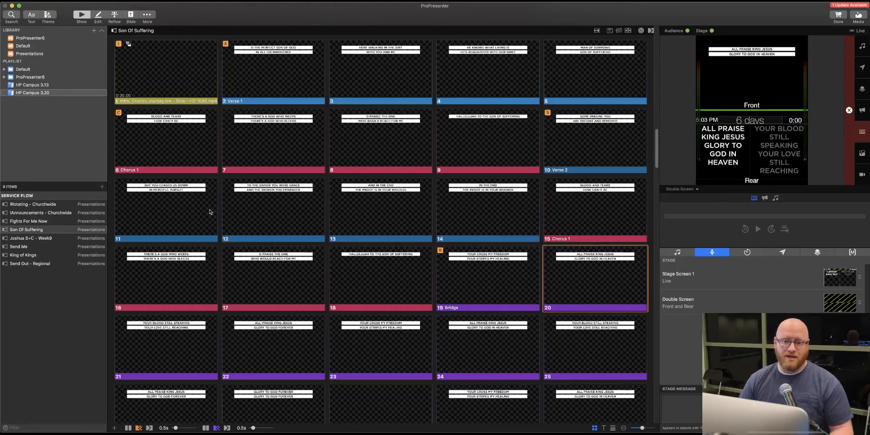
Open !Announcements - Churchwide from the service flow, trigger its countdown video slide, and clear all output layers
click(33, 214)
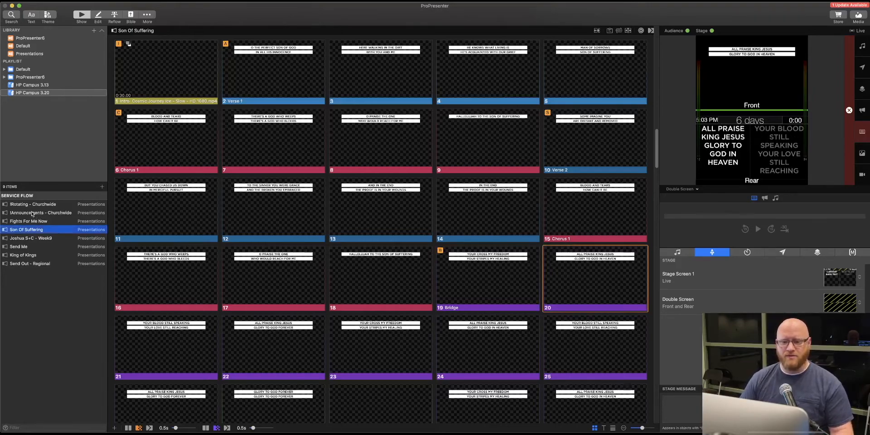
click(33, 214)
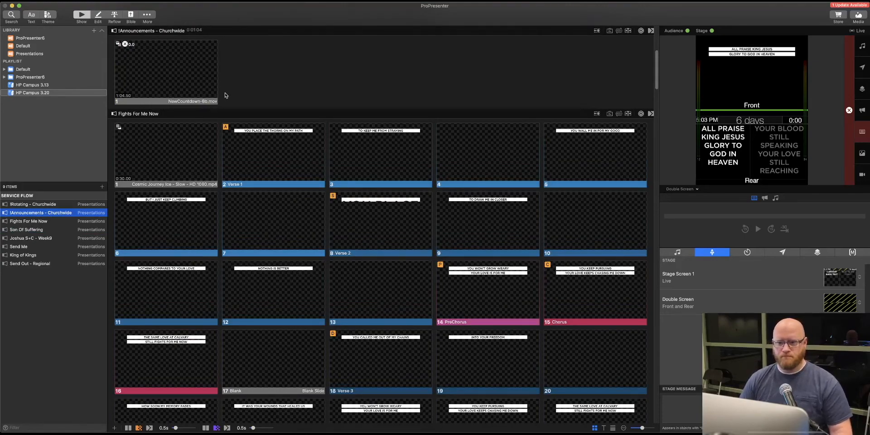
click(210, 93)
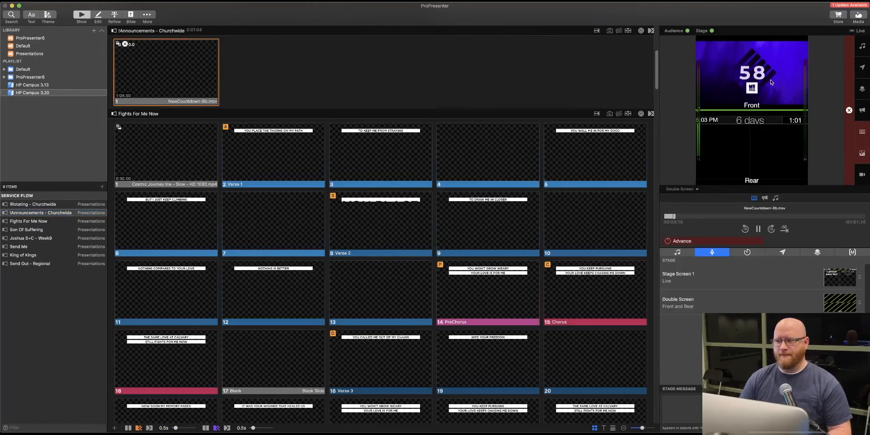
click(848, 110)
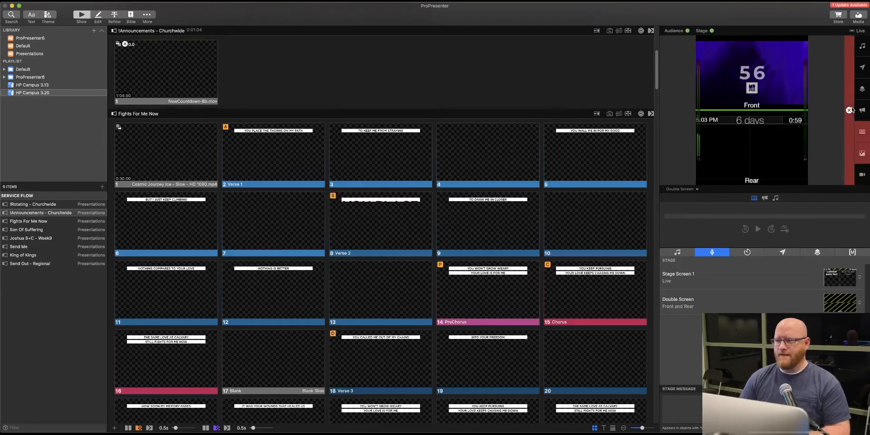